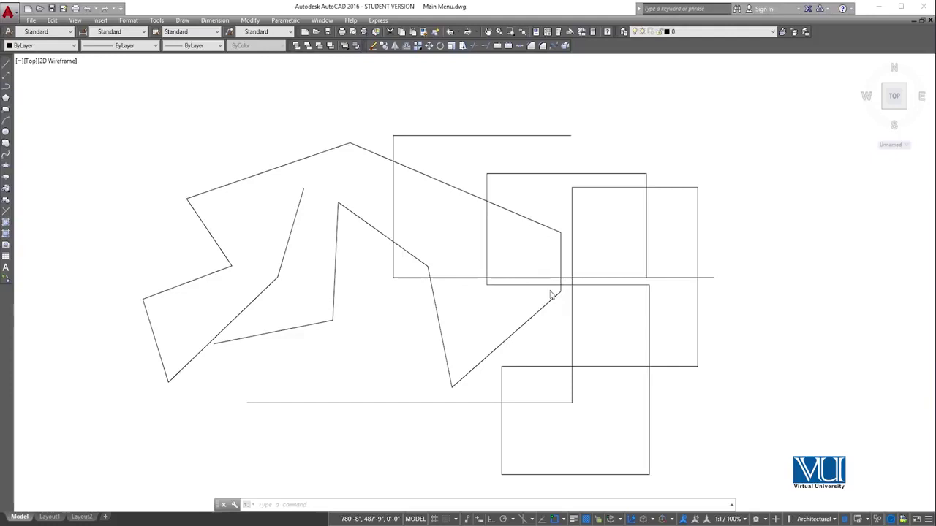
Crossing-select all 28 lines in the drawing and delete them.
scroll(568, 261, "up", 4)
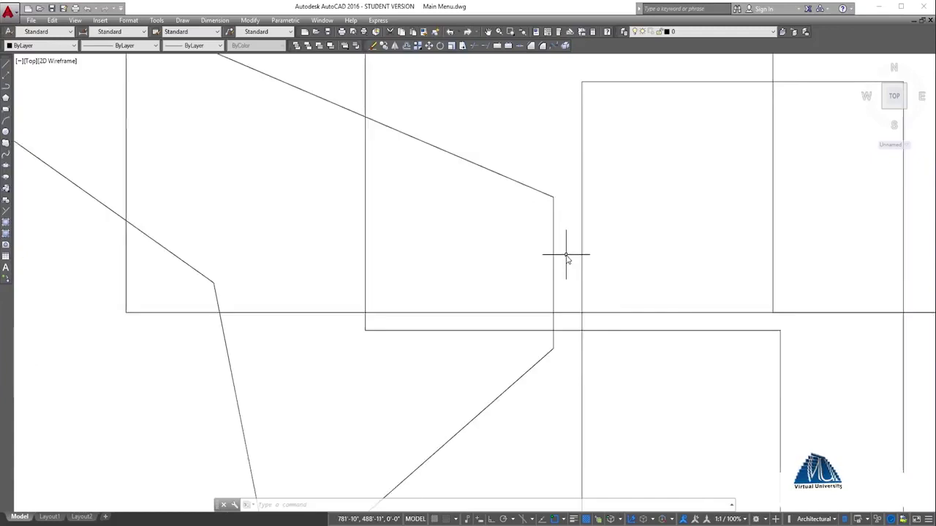
scroll(565, 256, "down", 6)
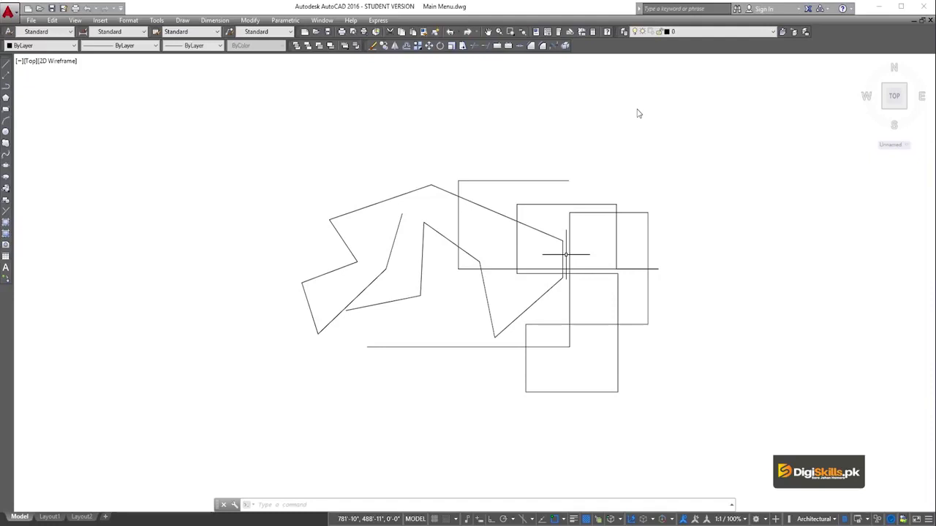
left_click(700, 144)
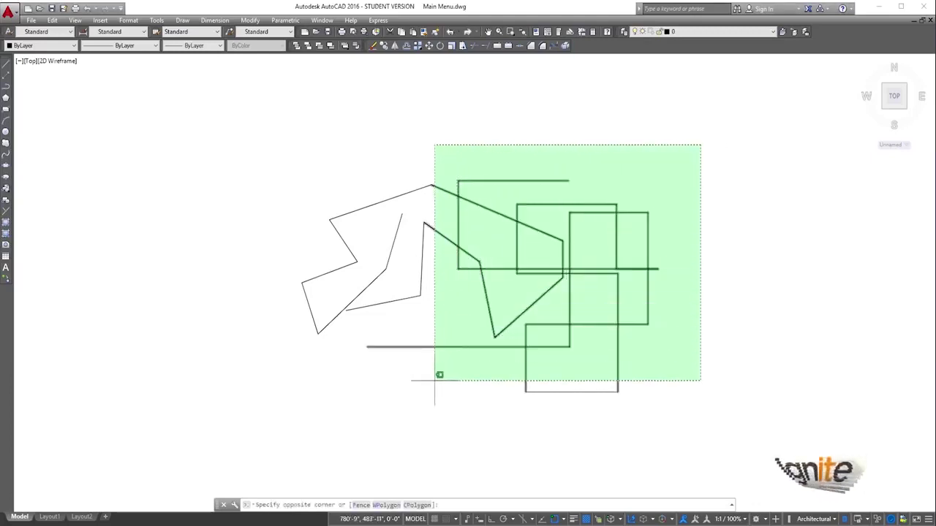
left_click(297, 390)
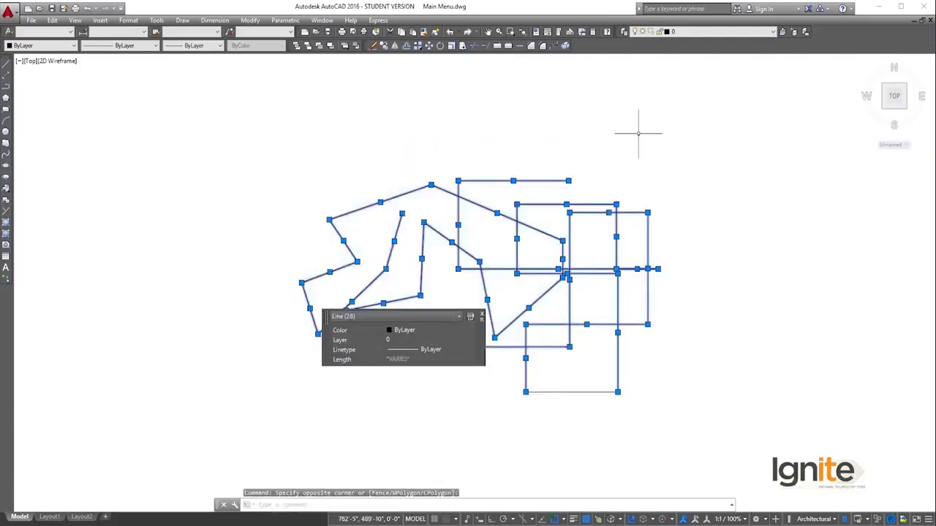
key("Delete")
Select the leftover short line and delete it, leaving the canvas empty.
left_click(636, 357)
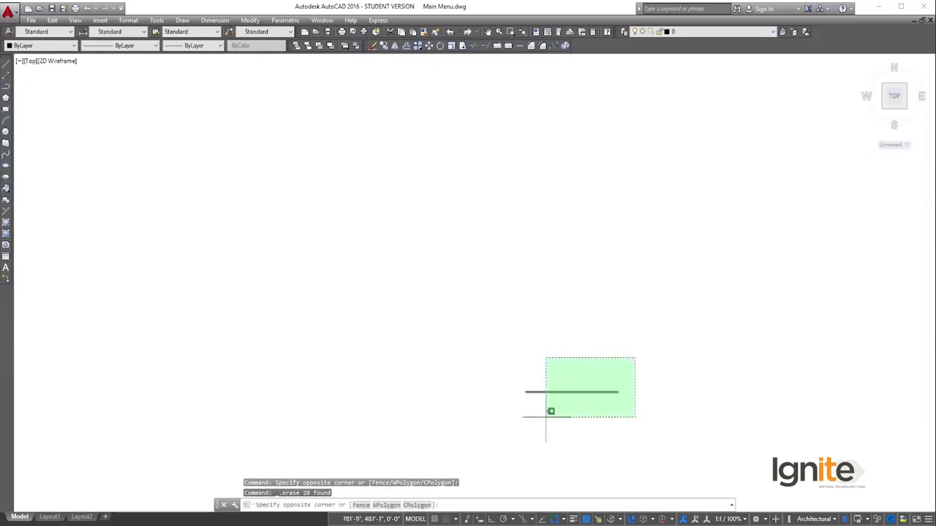
left_click(522, 429)
key("Delete")
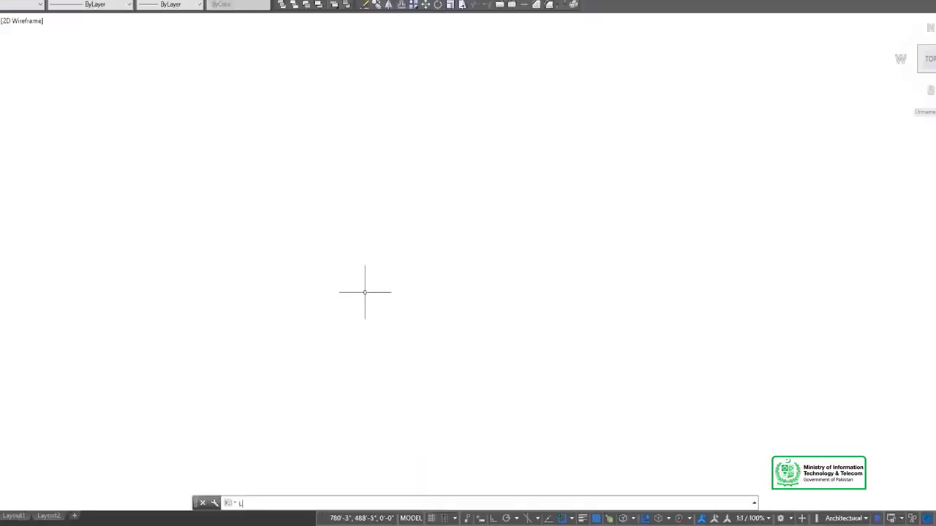
With Ortho turned on, draw one horizontal line from the upper left across the drawing.
type("l")
key("Return")
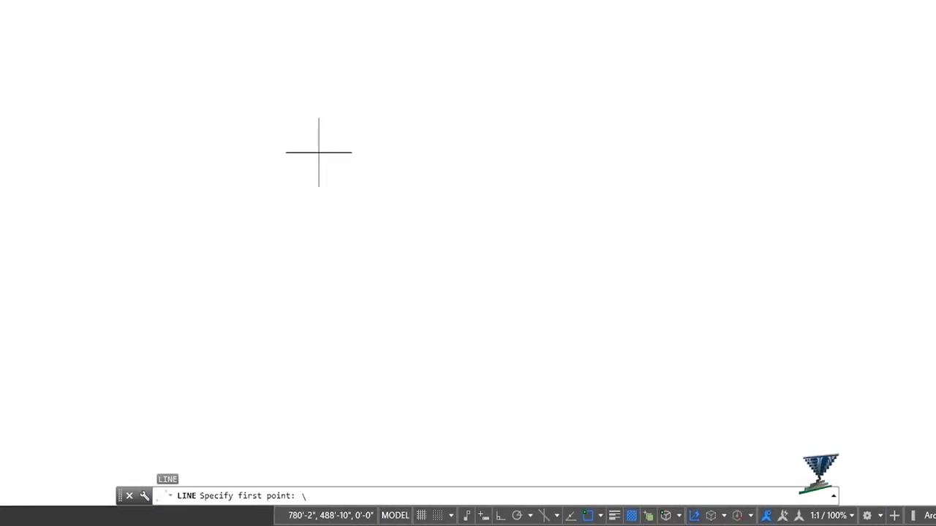
key("Escape")
key("Escape")
type("l")
key("Return")
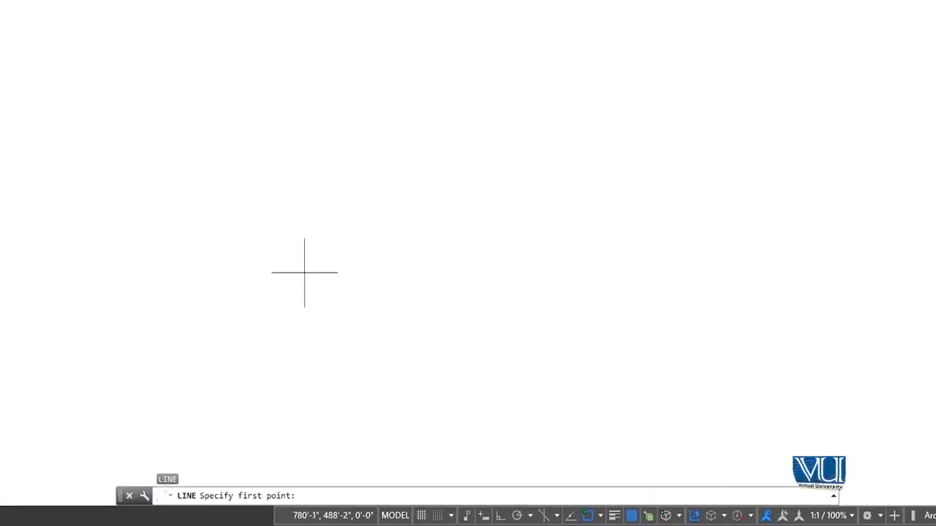
left_click(159, 212)
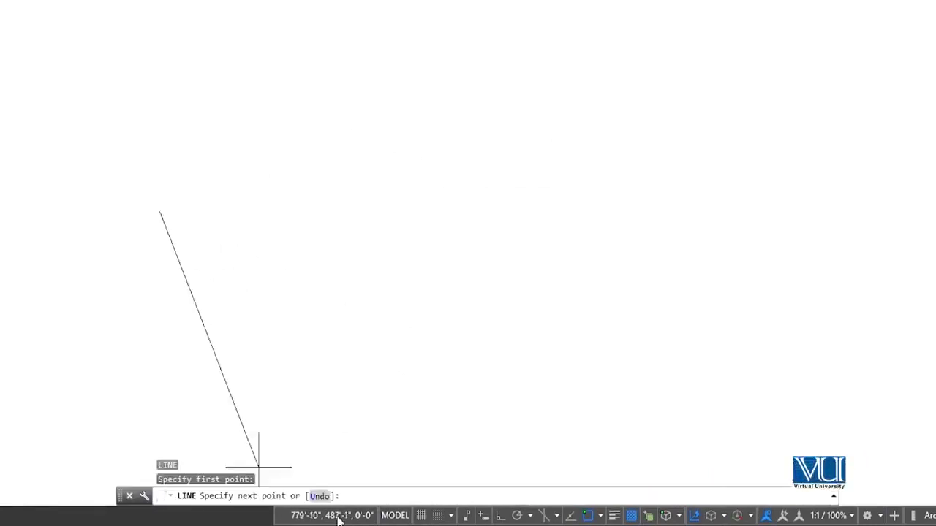
left_click(501, 517)
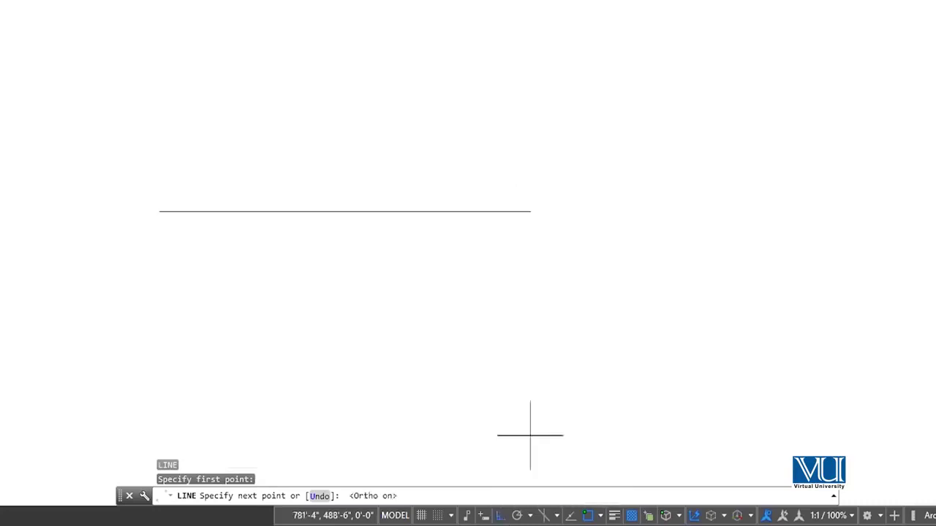
left_click(661, 172)
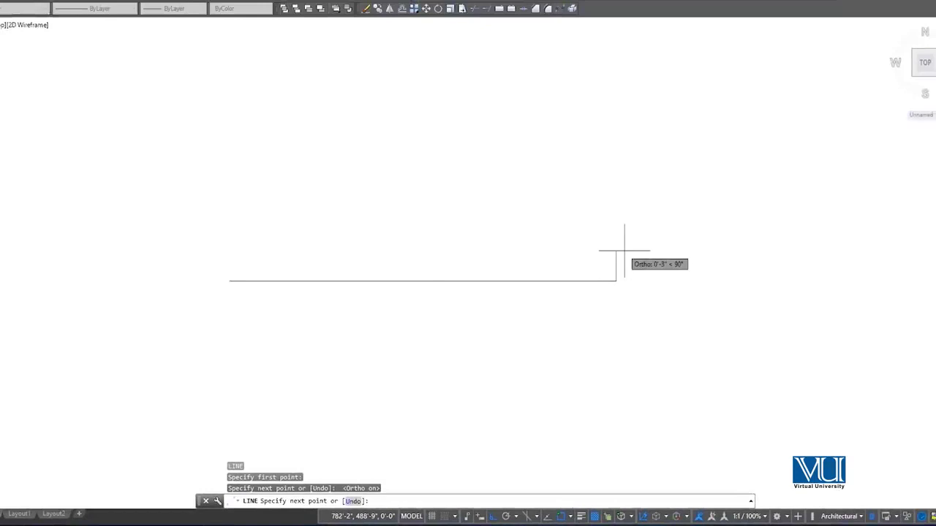
key("Escape")
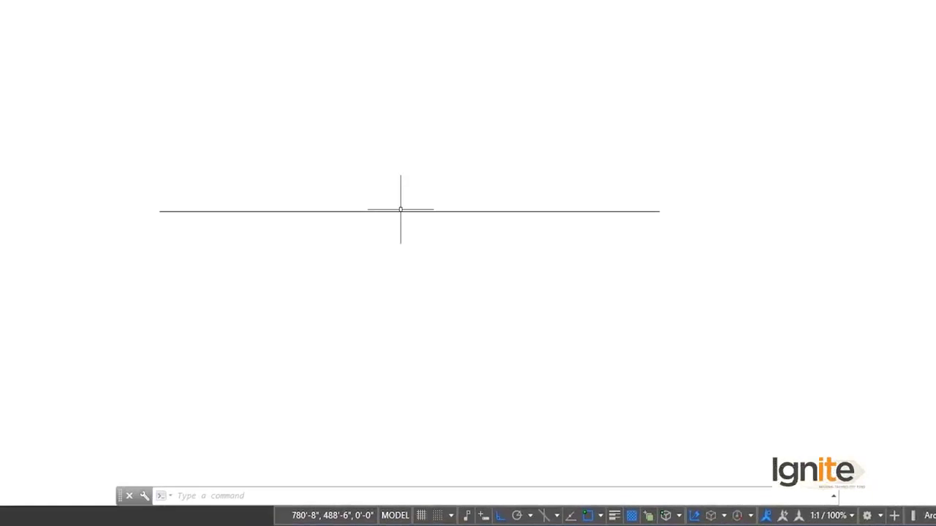
Start the LINE command with the L alias.
type("L")
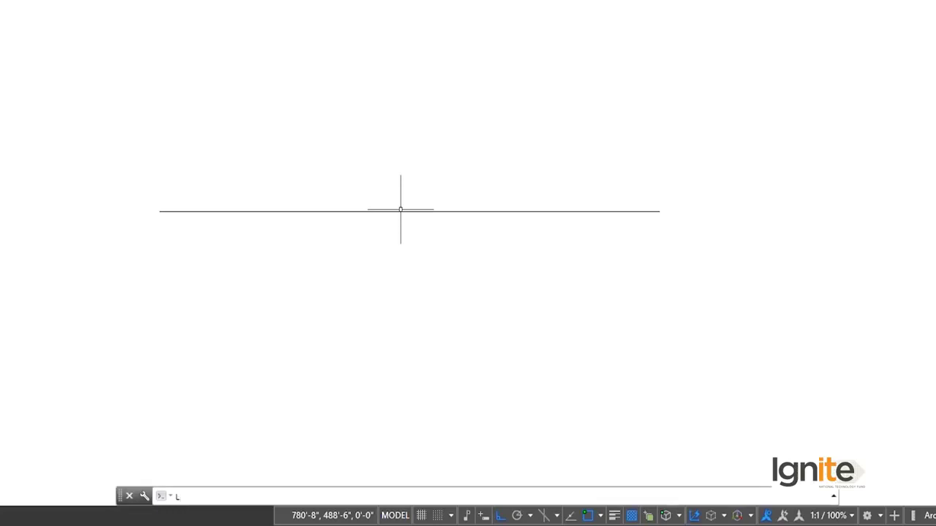
key("Return")
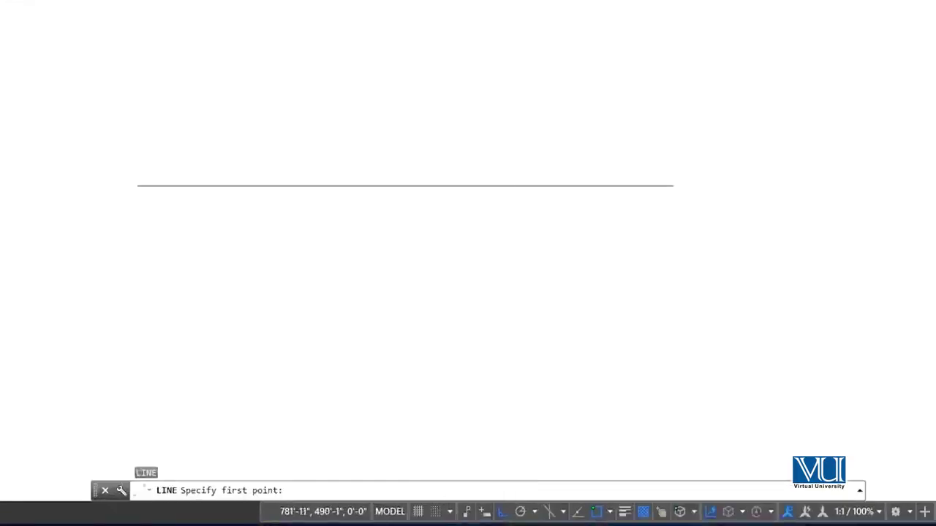
In Drafting Settings, check Midpoint on the Object Snap tab alongside Intersection and confirm.
left_click(450, 514)
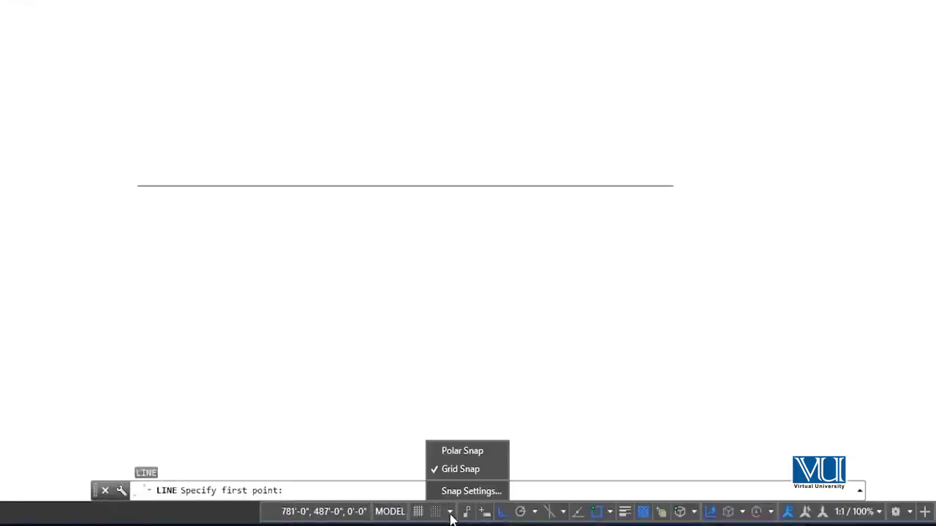
left_click(469, 490)
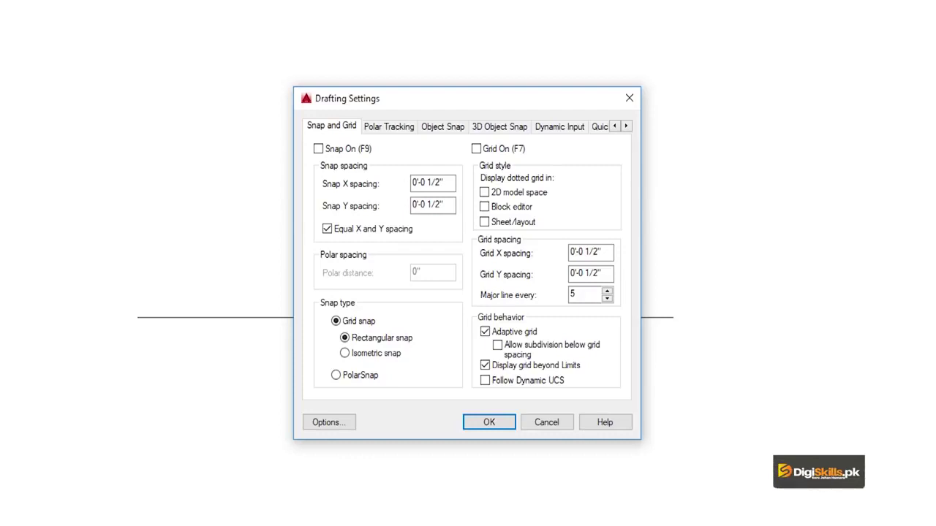
left_click(443, 129)
left_click(402, 131)
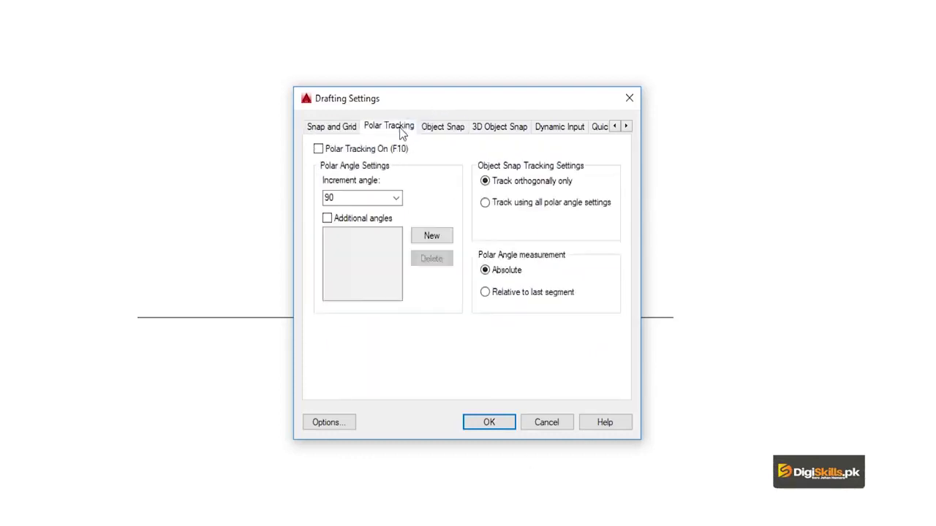
left_click(436, 130)
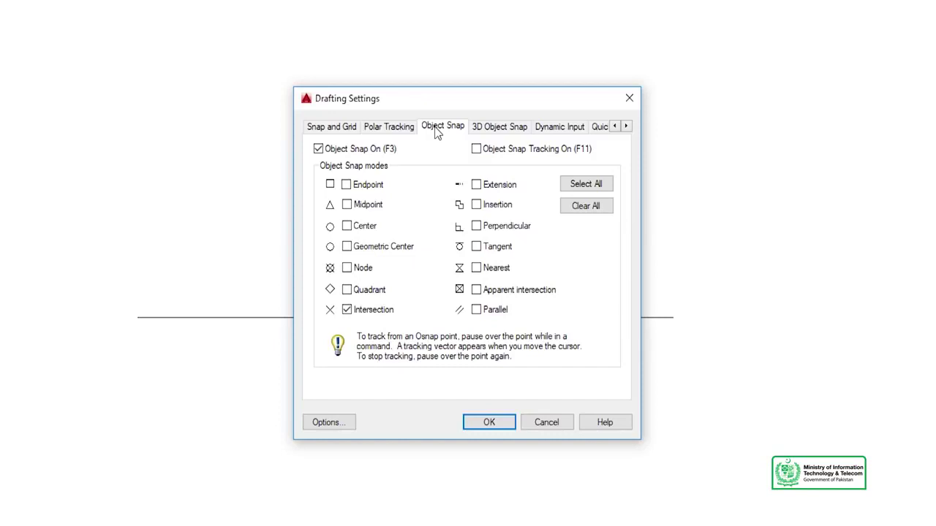
left_click(356, 205)
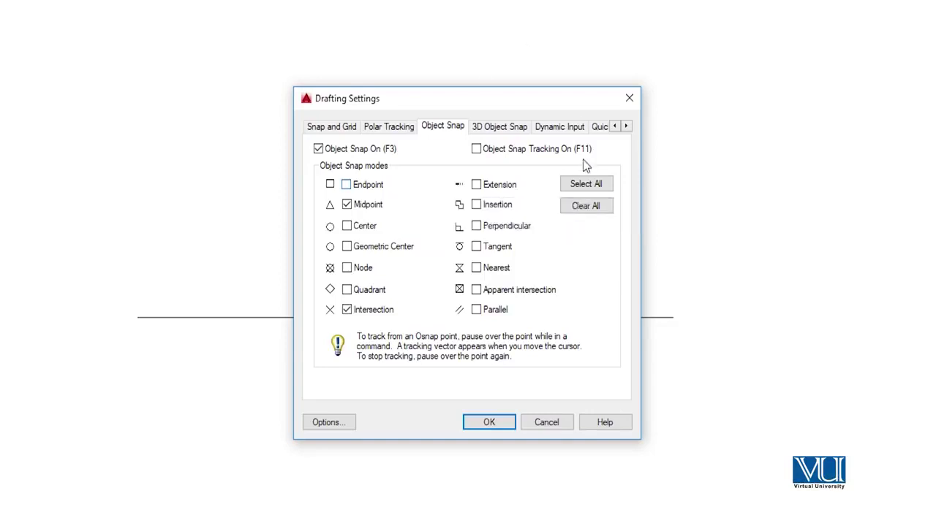
left_click(630, 99)
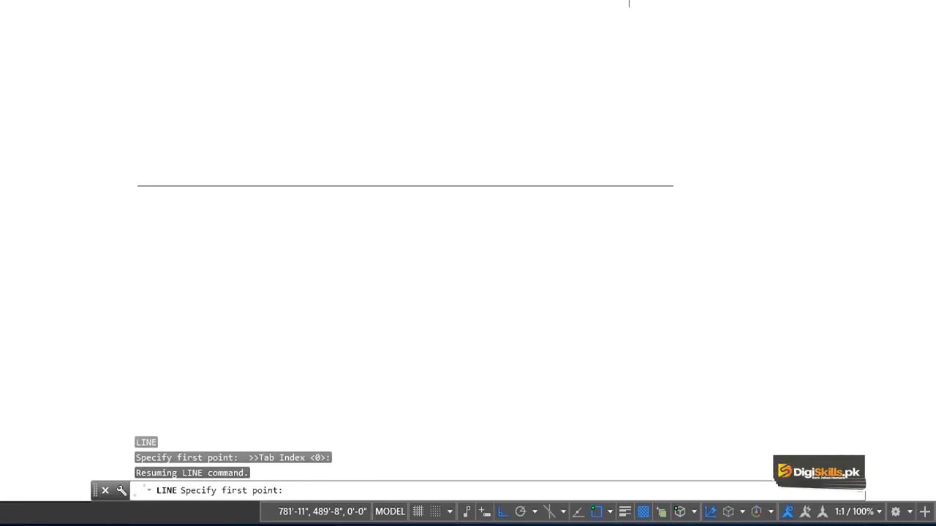
type("L")
Cancel the pending line command, restart it, and cancel it again.
key("Return")
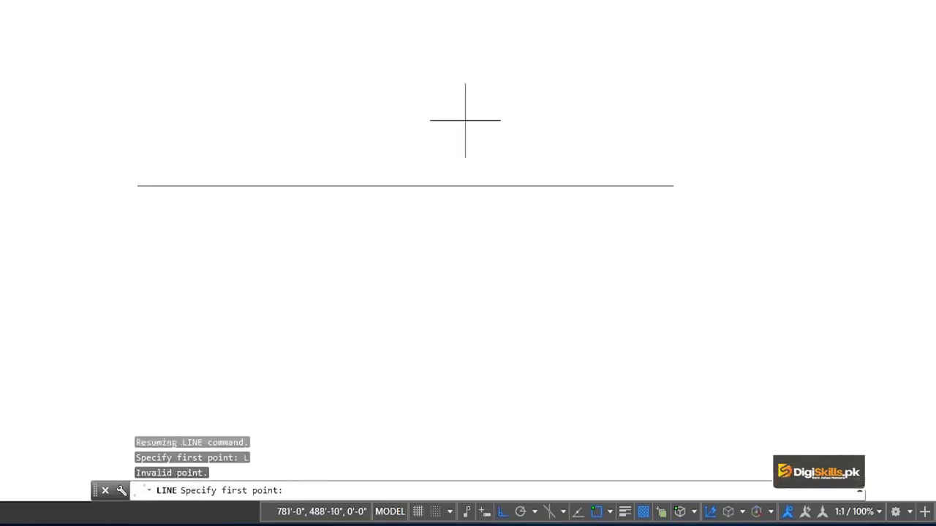
key("Escape")
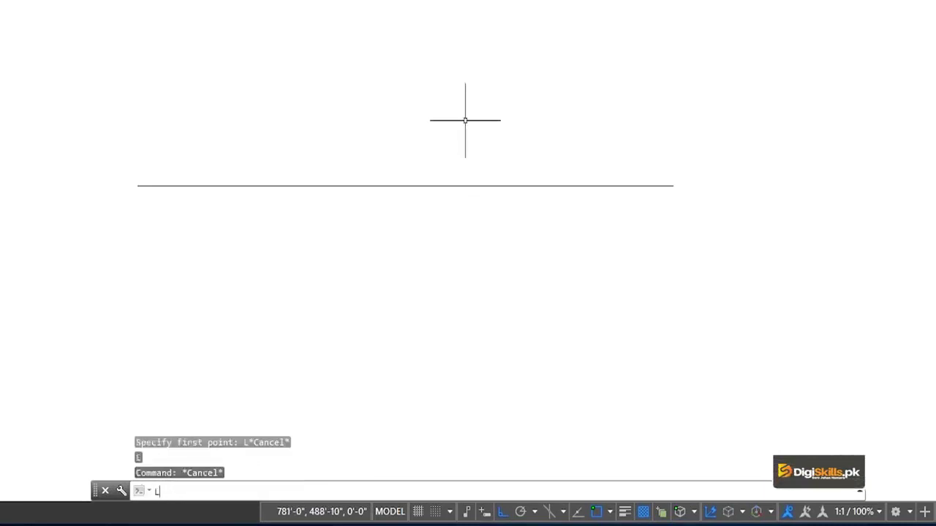
key("Return")
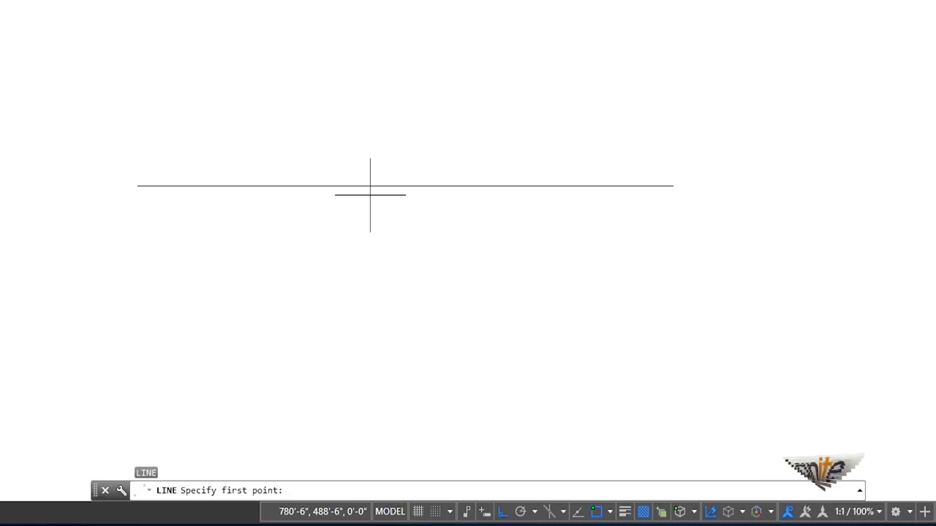
key("Escape")
key("Escape")
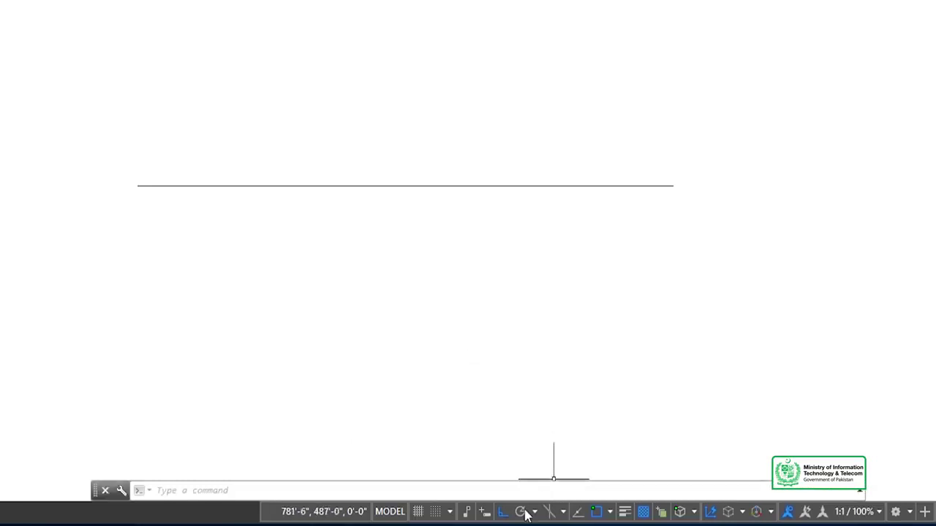
Check Midpoint on the Drafting Settings Object Snap tab and confirm with OK.
left_click(450, 512)
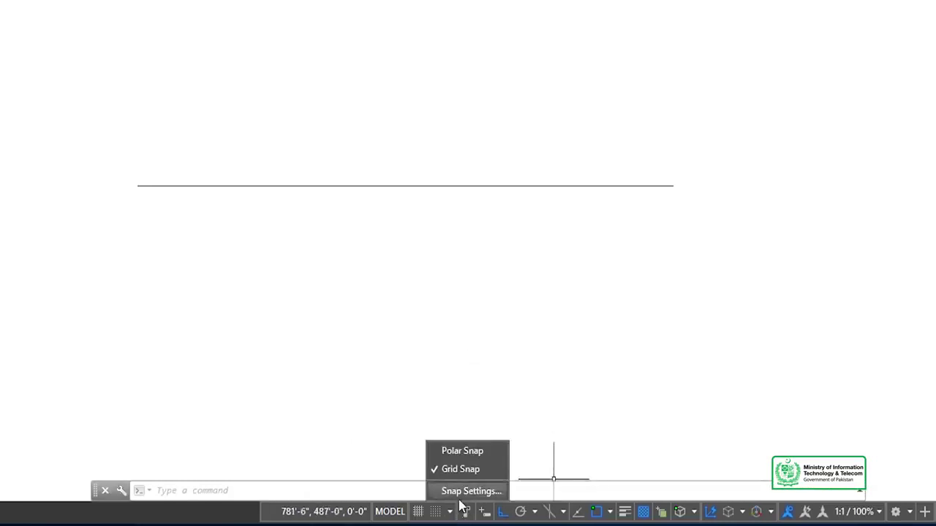
left_click(468, 491)
left_click(454, 69)
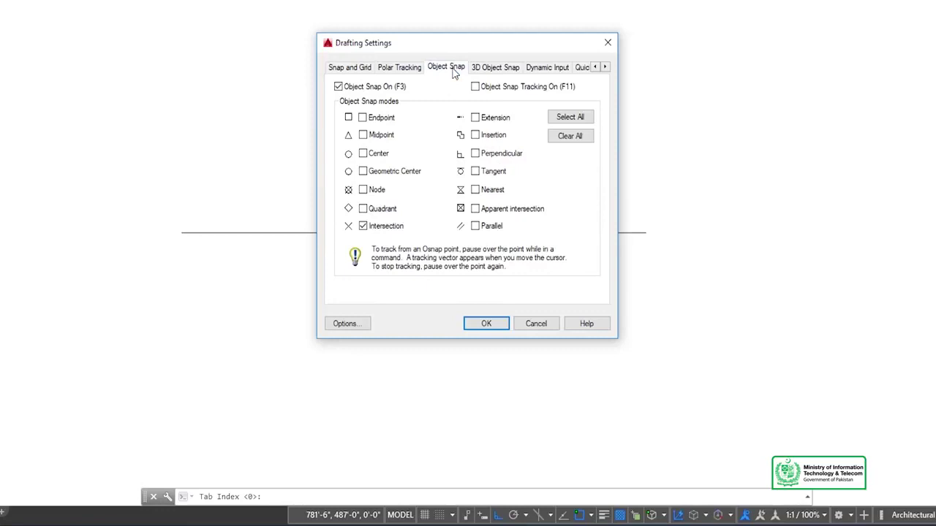
left_click(362, 136)
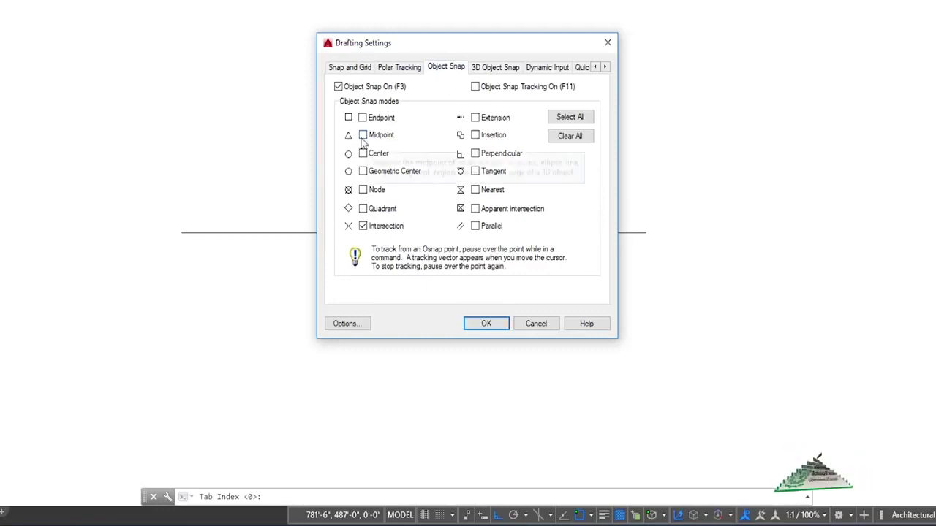
left_click(485, 323)
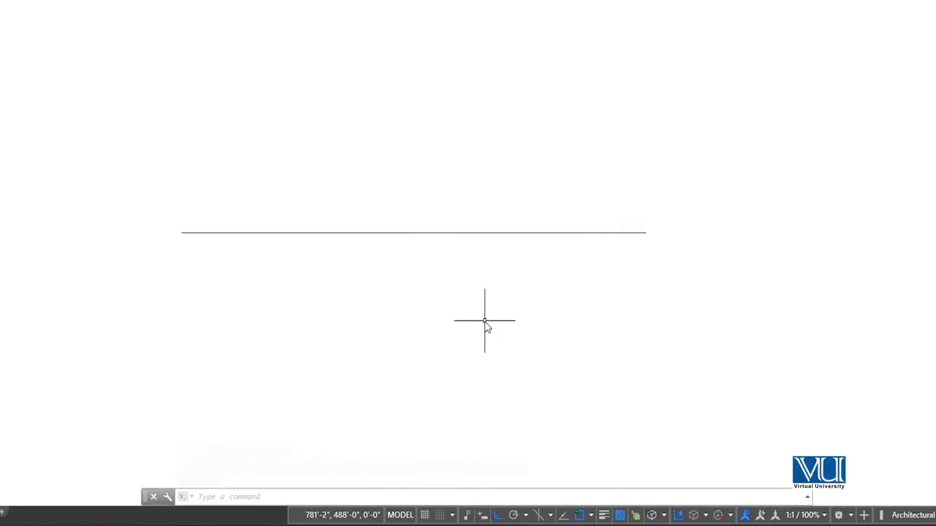
Draw a vertical line through the horizontal line's midpoint, extending above and below it.
type("L")
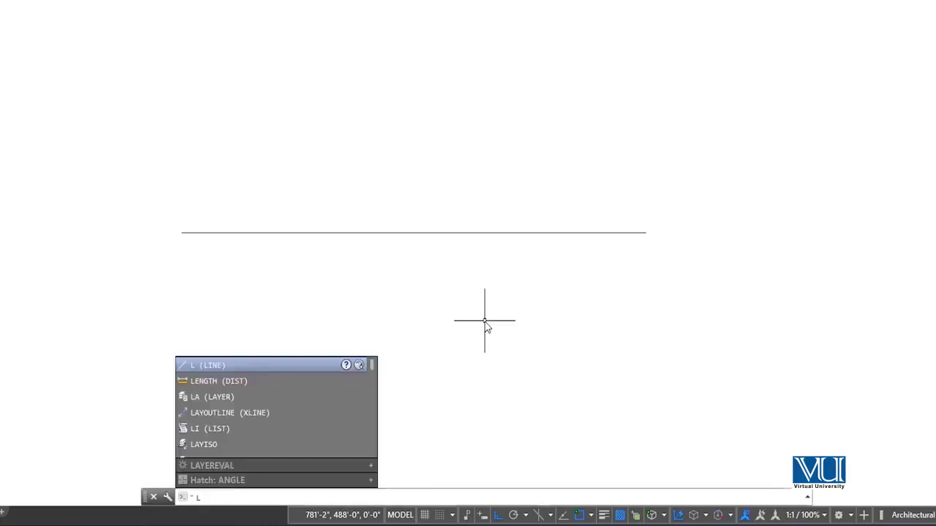
key("Return")
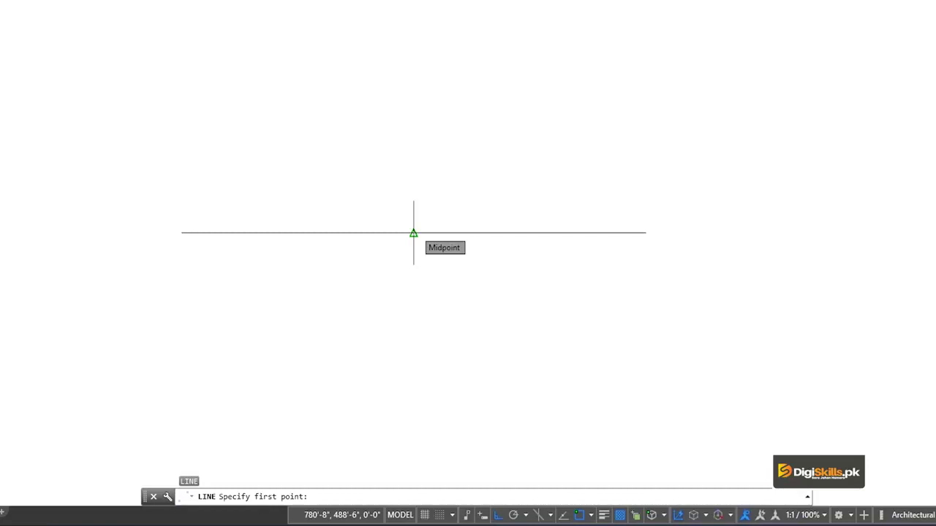
left_click(425, 299)
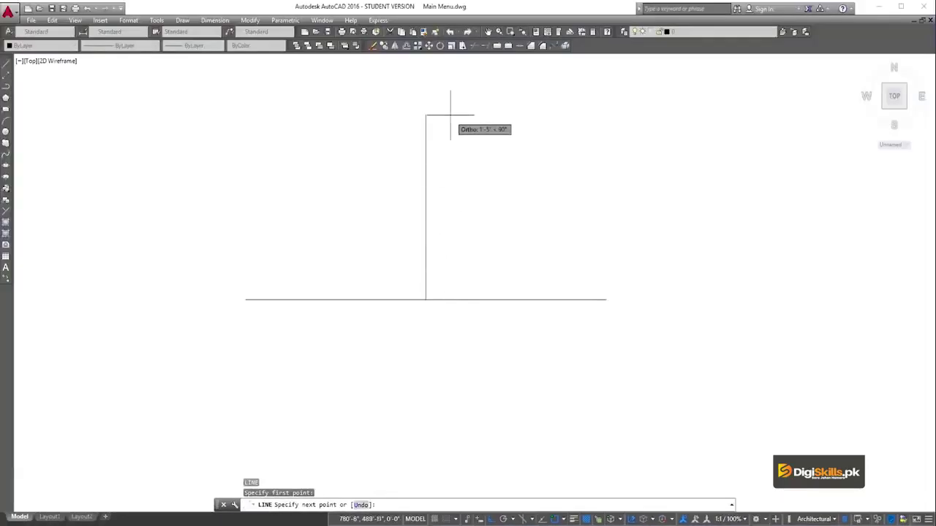
left_click(425, 116)
left_click(422, 436)
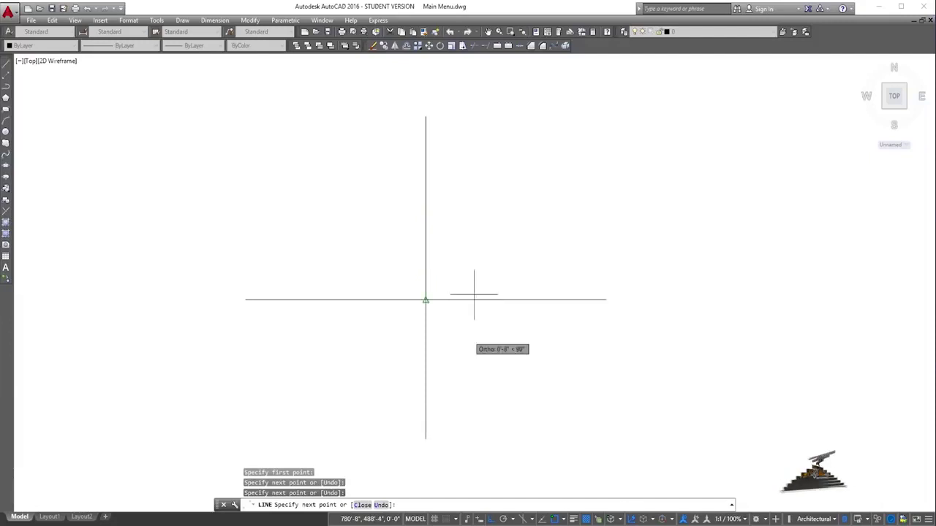
Turn Ortho off and draw three diagonal lines radiating from the intersection.
left_click(502, 511)
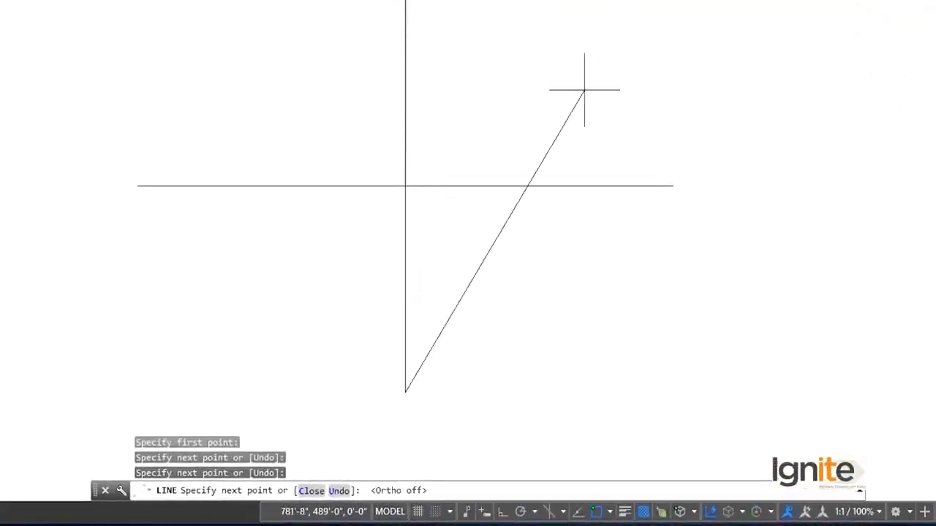
key("Escape")
type("l")
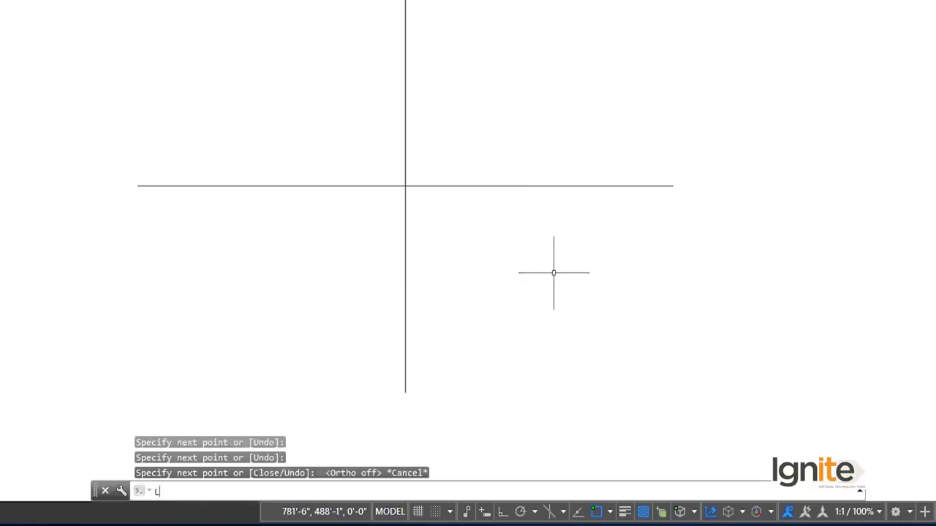
key("Return")
left_click(405, 186)
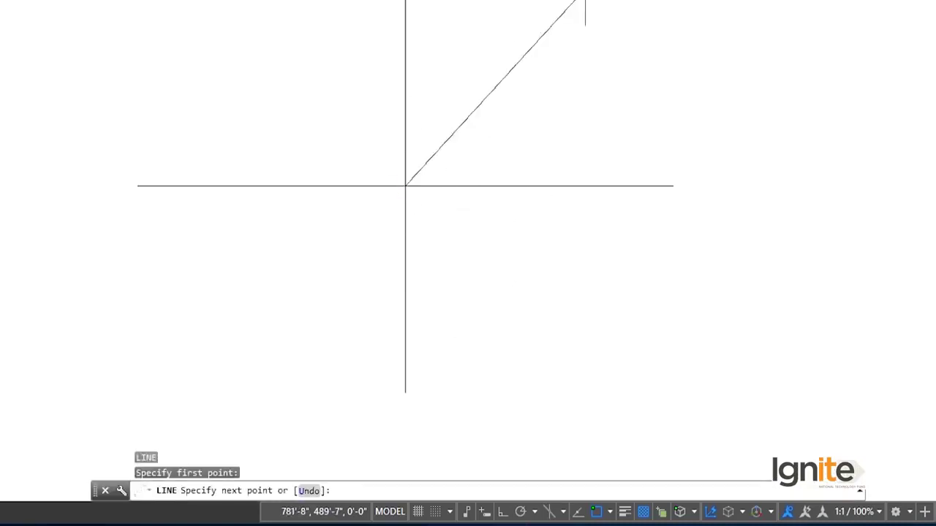
left_click(585, 4)
left_click(311, 215)
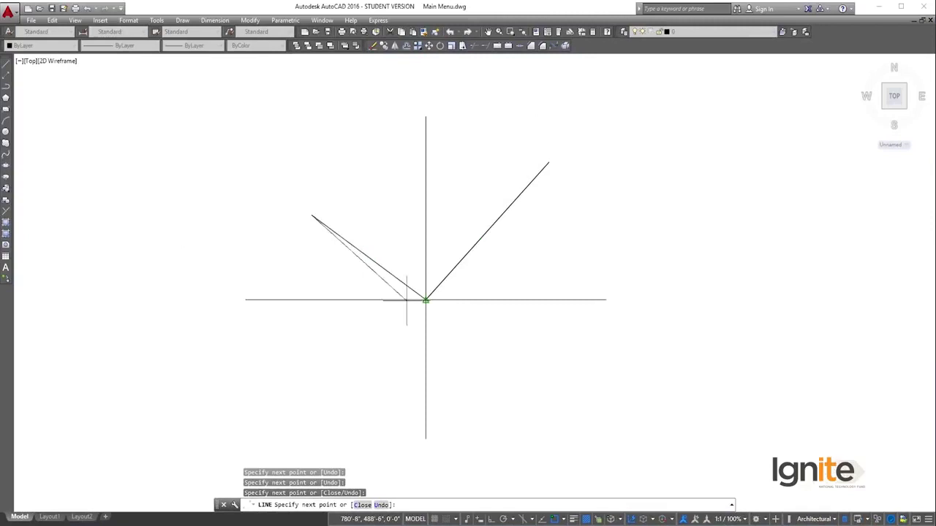
left_click(424, 300)
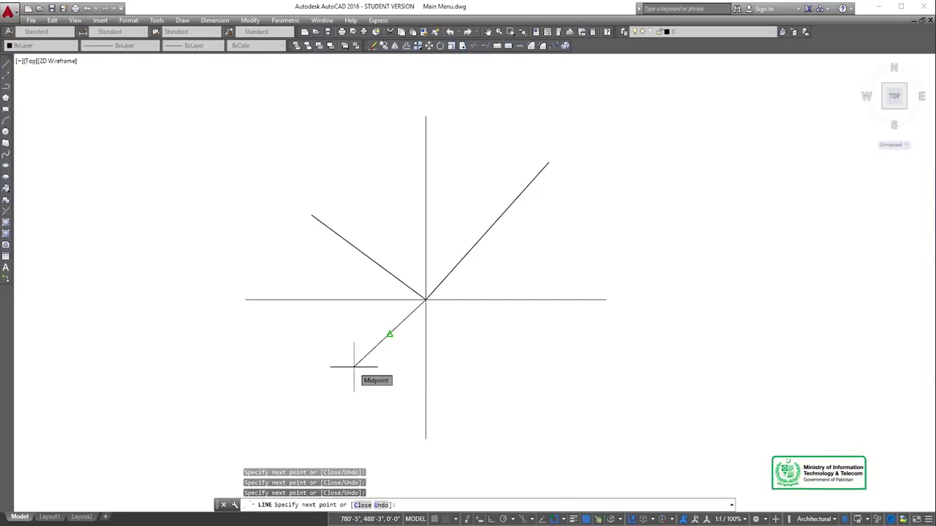
left_click(354, 367)
key("Escape")
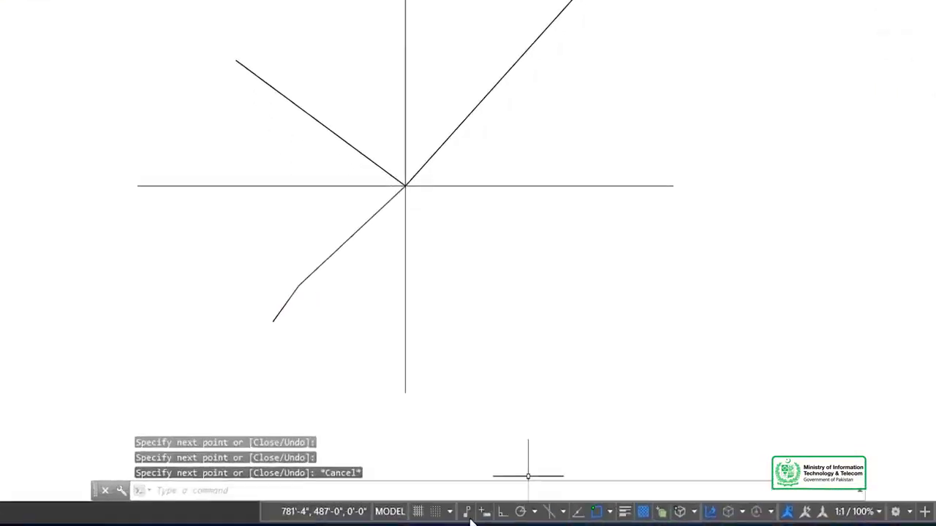
Add Endpoint and Center to the active object snaps in Drafting Settings.
left_click(450, 511)
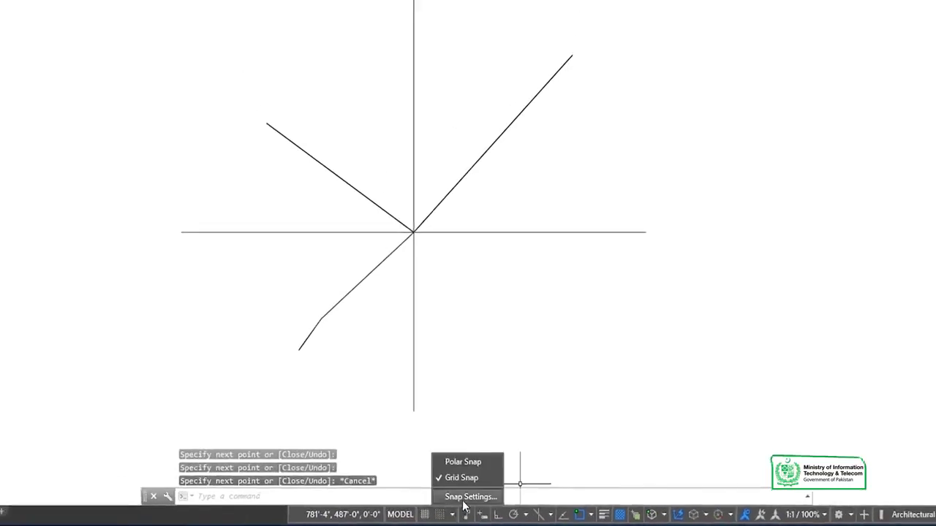
left_click(467, 491)
left_click(447, 67)
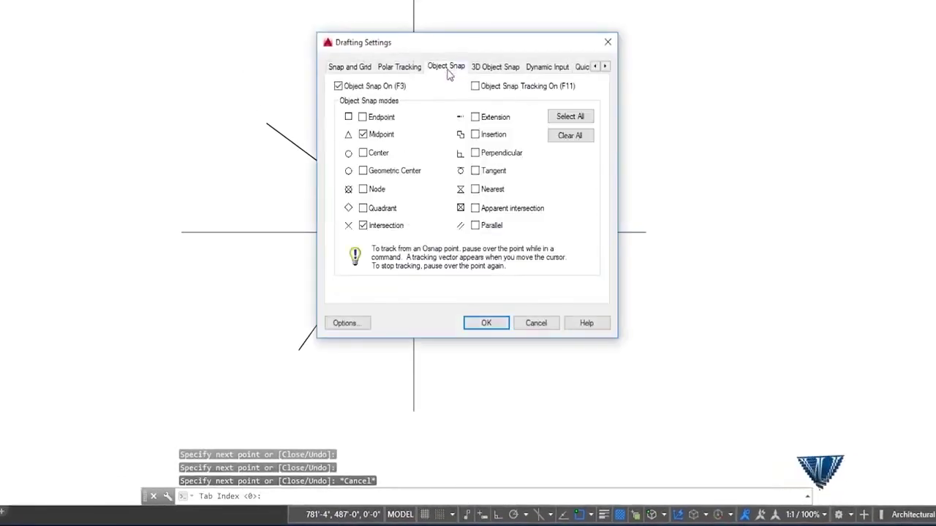
left_click(373, 118)
left_click(366, 153)
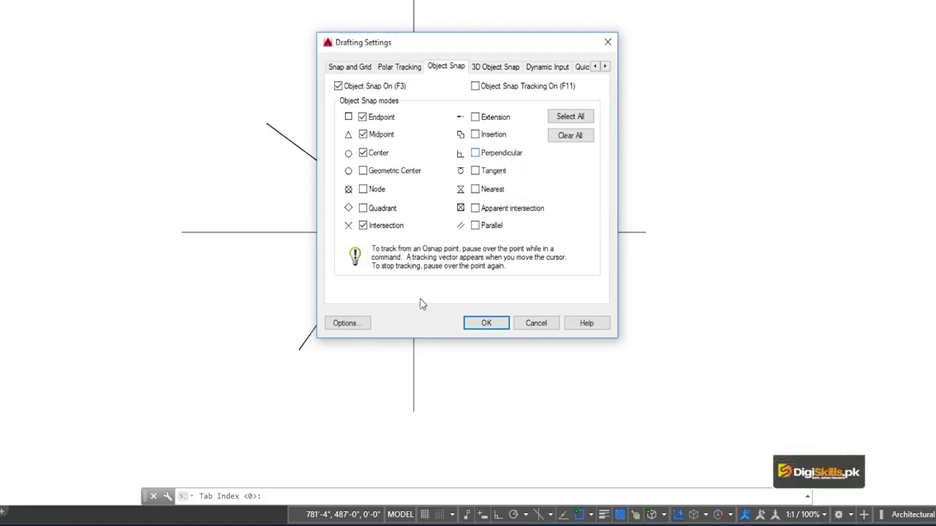
left_click(477, 324)
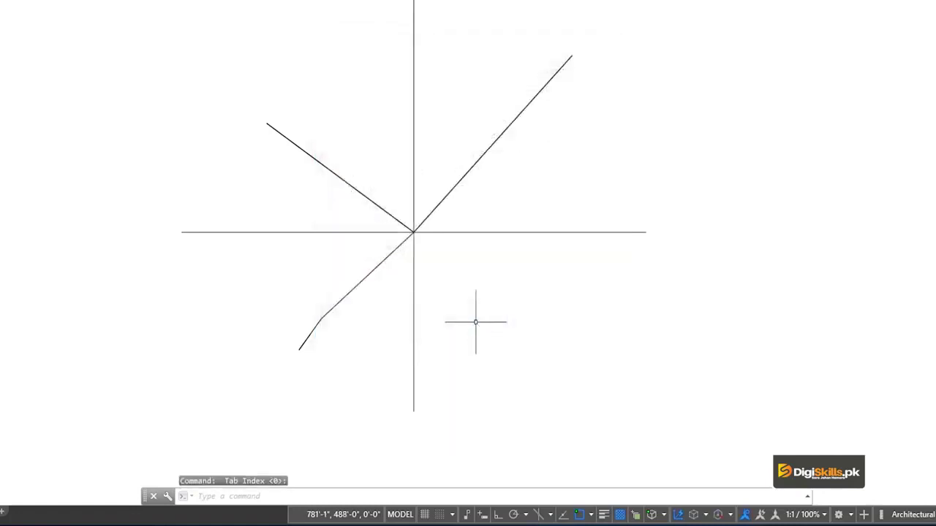
Draw a nine-point zigzag line starting at the horizontal line's right endpoint.
type("l")
key("Return")
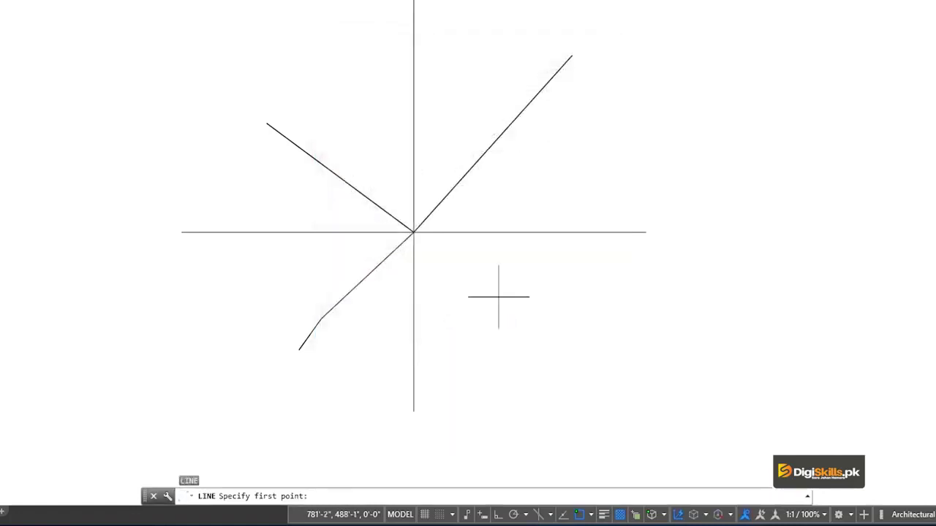
left_click(645, 232)
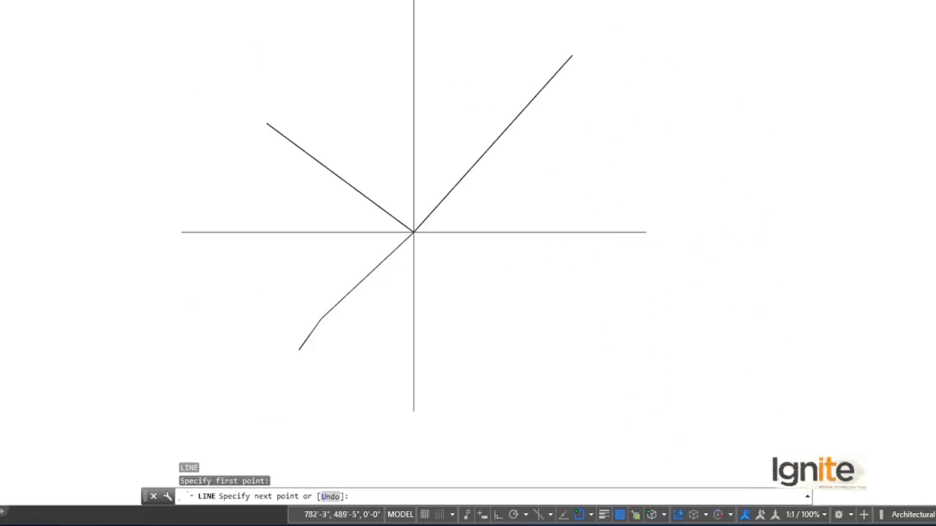
left_click(666, 91)
left_click(779, 52)
left_click(867, 254)
left_click(713, 325)
left_click(587, 351)
left_click(566, 426)
left_click(730, 394)
left_click(812, 413)
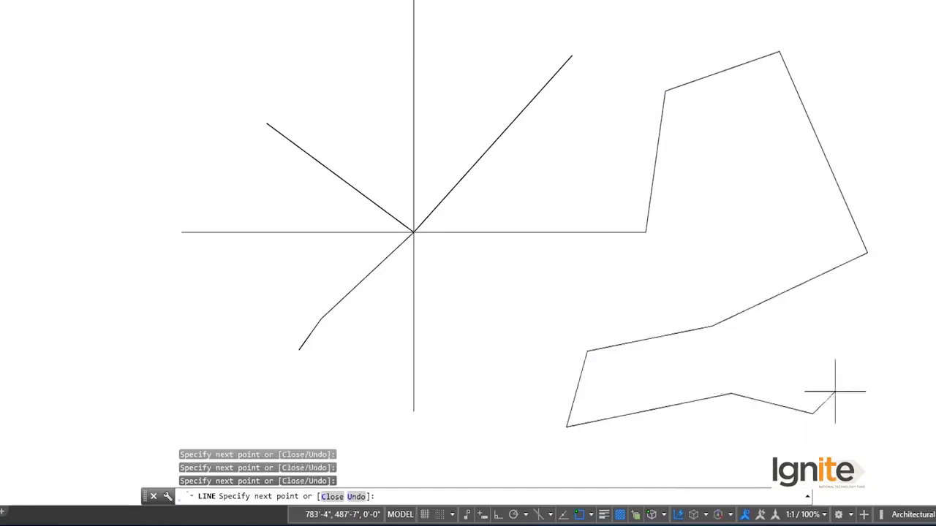
key("Escape")
Reopen Drafting Settings on the Object Snap tab.
left_click(453, 515)
left_click(460, 498)
left_click(454, 70)
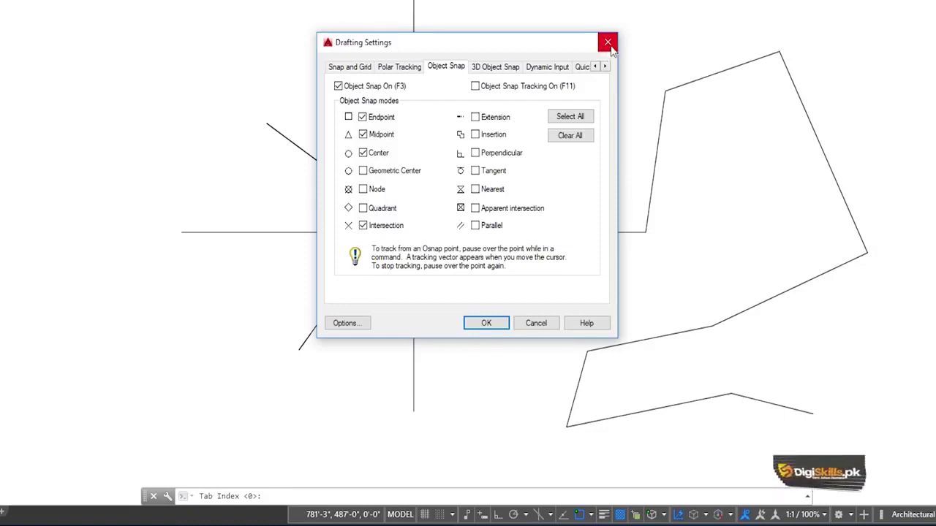
Close the Drafting Settings dialog without changes.
left_click(606, 43)
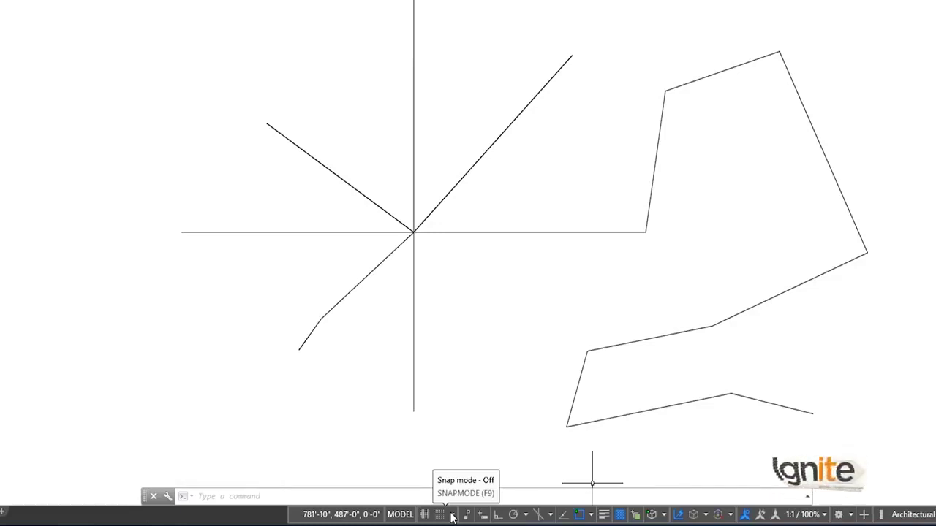
Switch Ortho mode back on from the status bar.
left_click(498, 515)
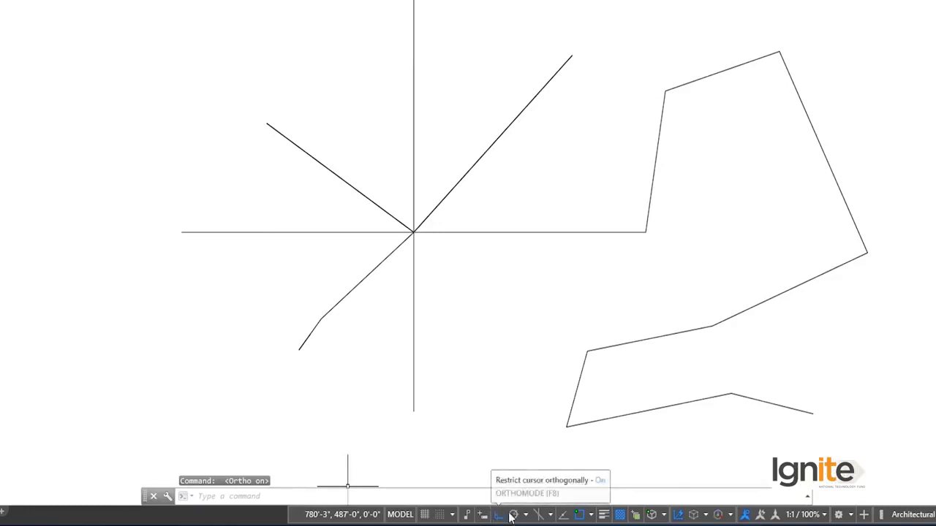
With LINE, draw an eight-segment stepped orthogonal outline starting at the upper left.
type("L")
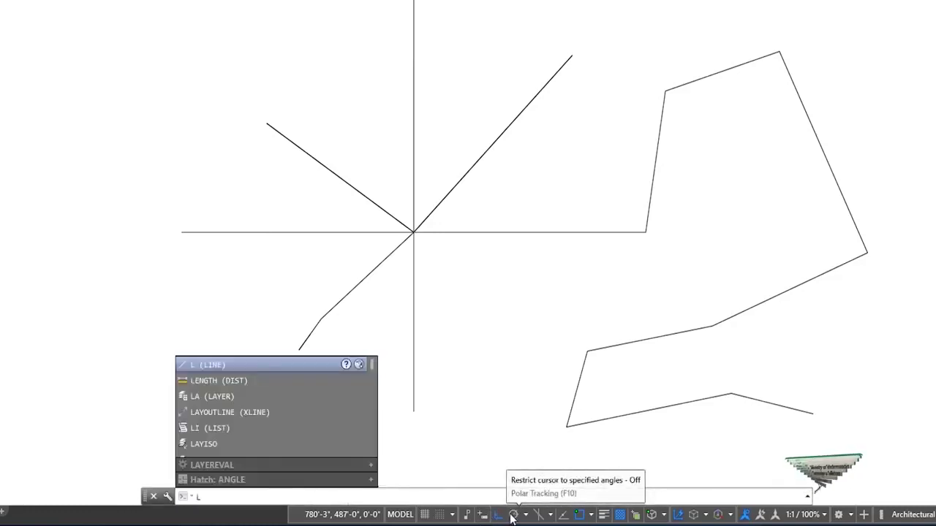
key("Return")
left_click(36, 38)
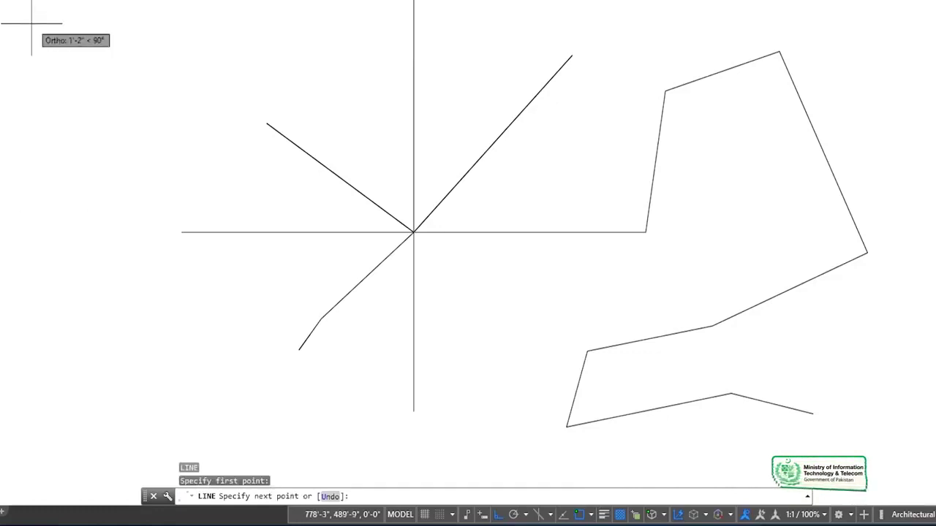
left_click(228, 25)
left_click(223, 157)
left_click(212, 177)
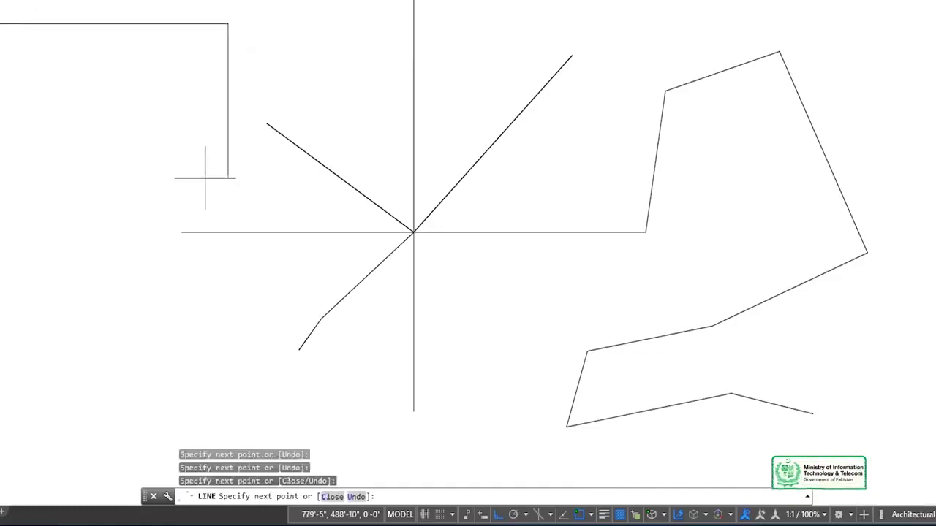
left_click(82, 170)
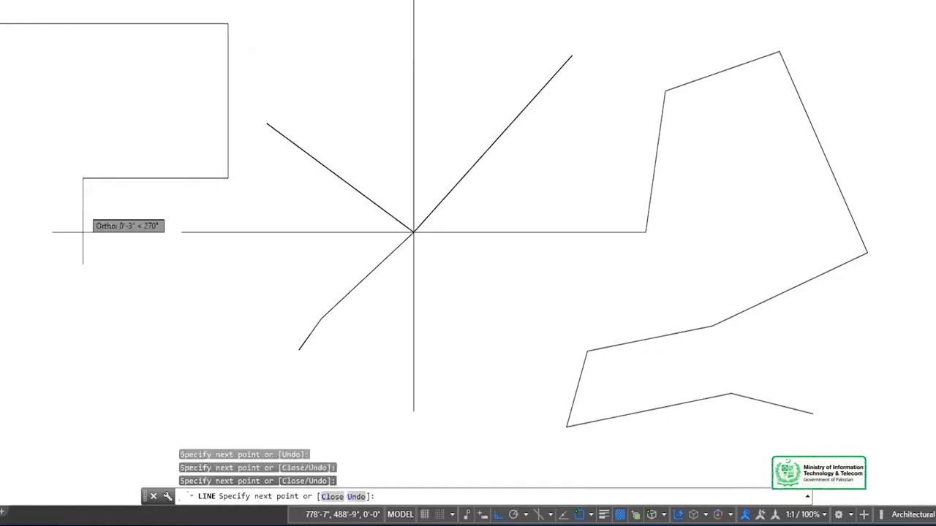
left_click(78, 285)
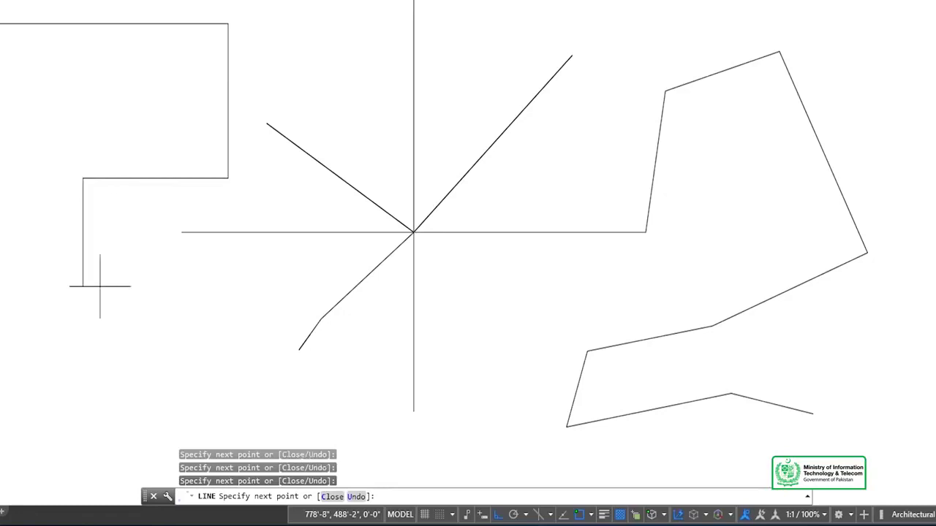
left_click(157, 286)
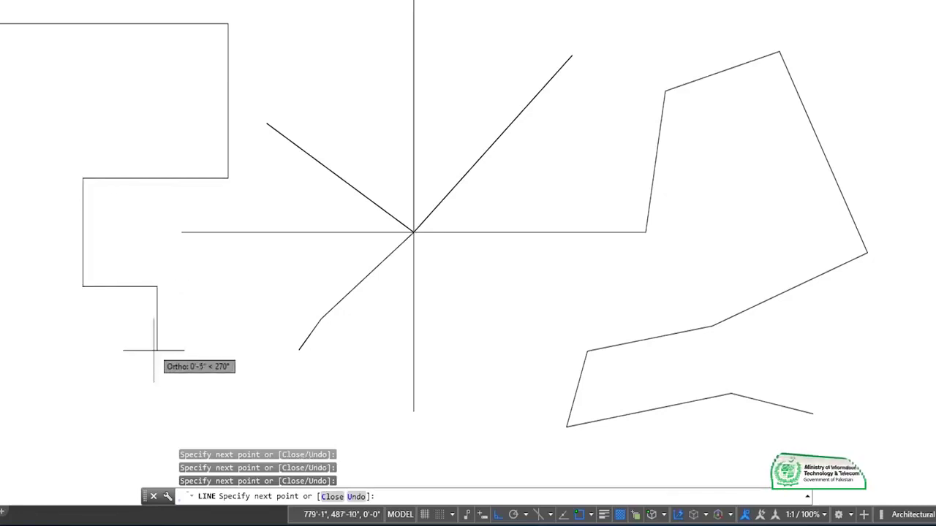
left_click(156, 350)
left_click(52, 350)
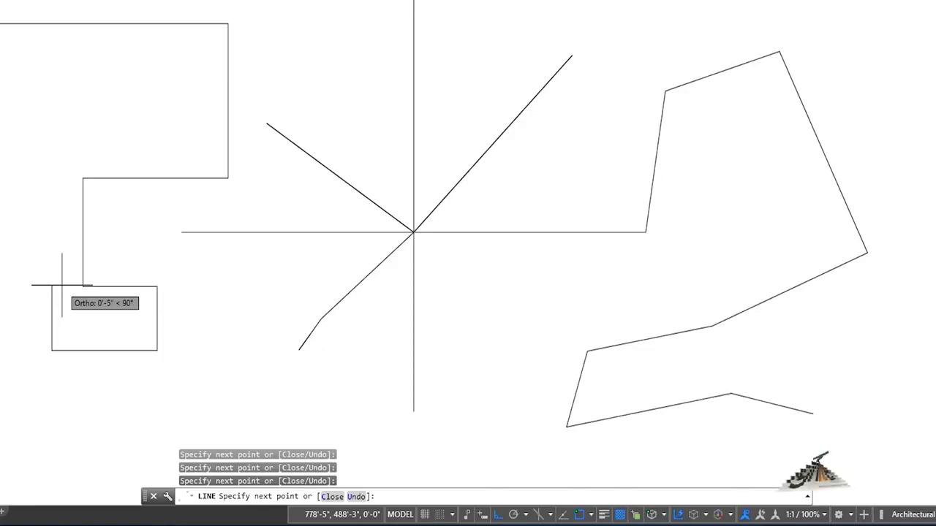
key("Escape")
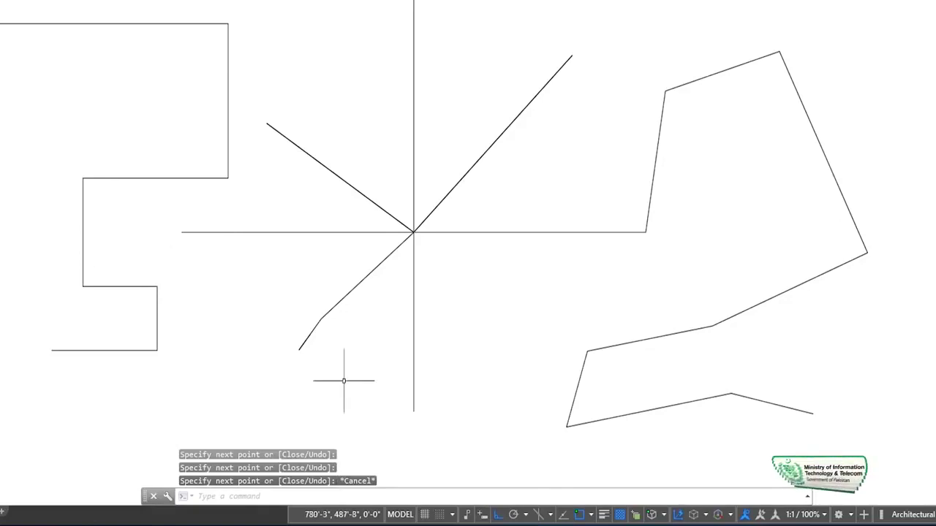
Crossing-window select all 26 lines and erase them.
scroll(329, 255, "down", 4)
left_click(685, 32)
left_click(90, 380)
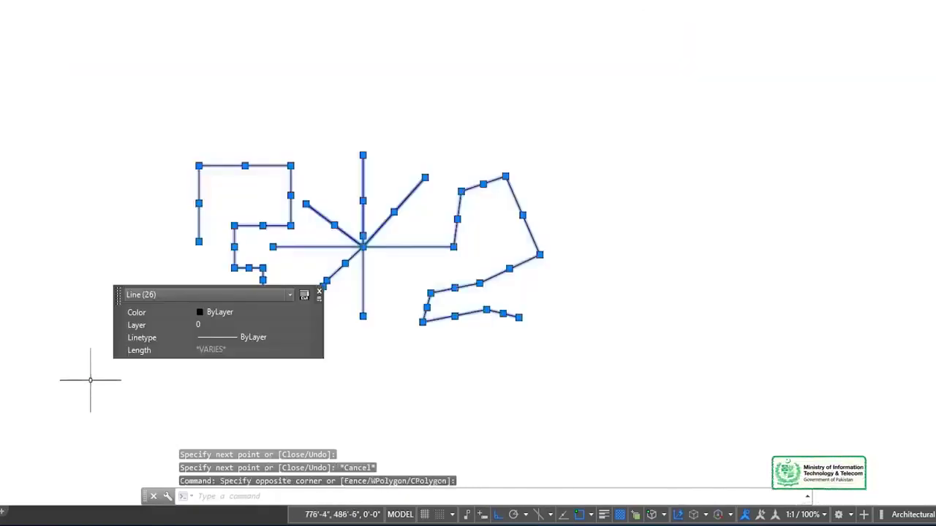
key("Delete")
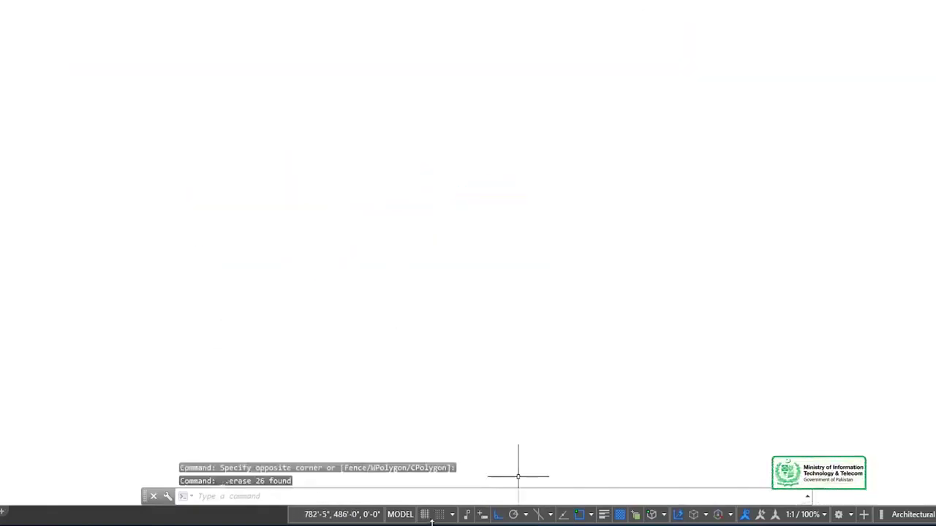
In Drafting Settings' Polar Tracking tab, enable Additional angles 45, 120 and 150, then accept.
left_click(451, 514)
left_click(462, 496)
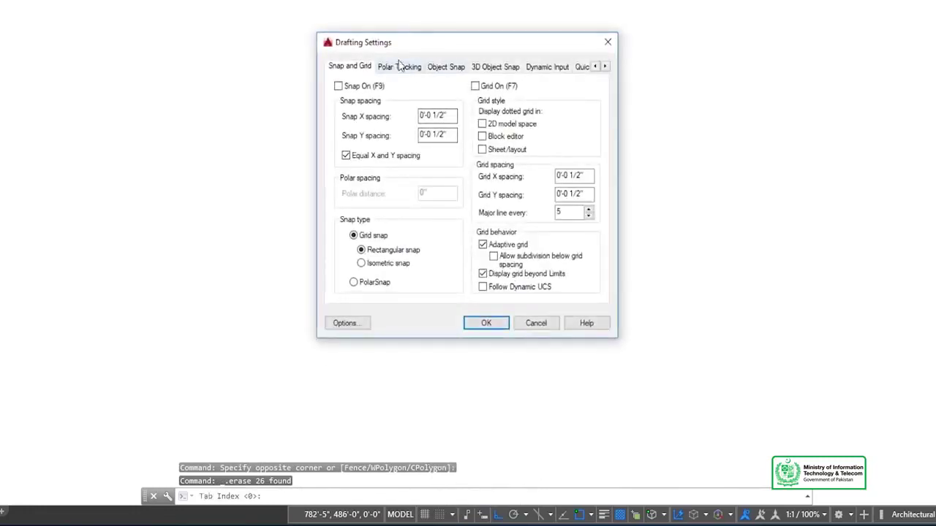
left_click(401, 66)
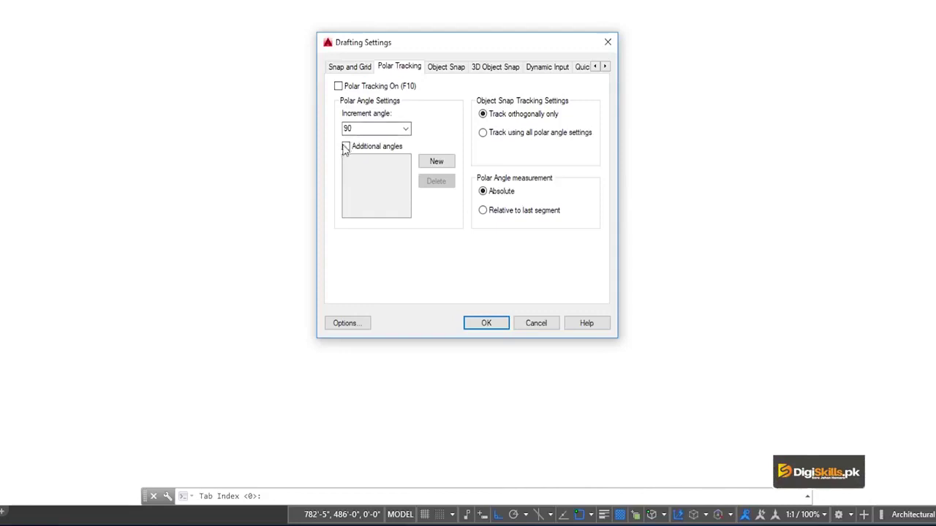
left_click(345, 148)
left_click(448, 163)
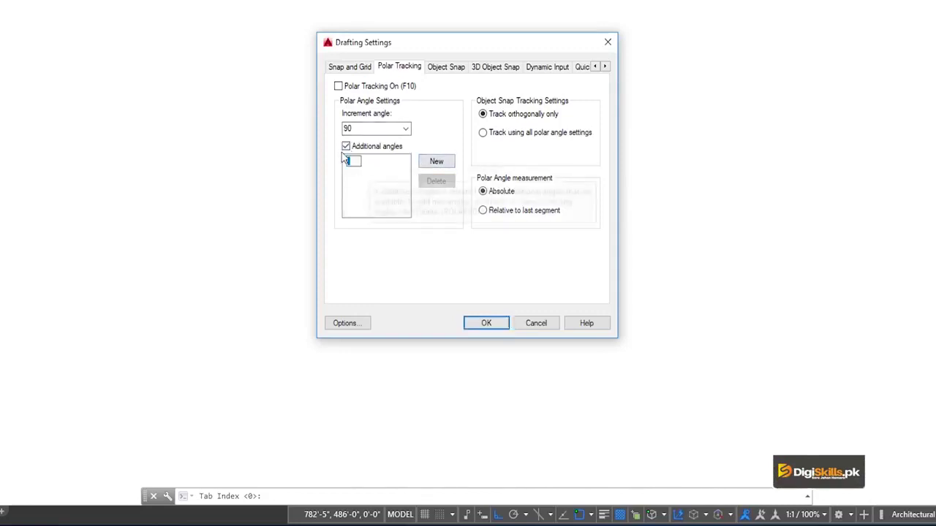
left_click(433, 163)
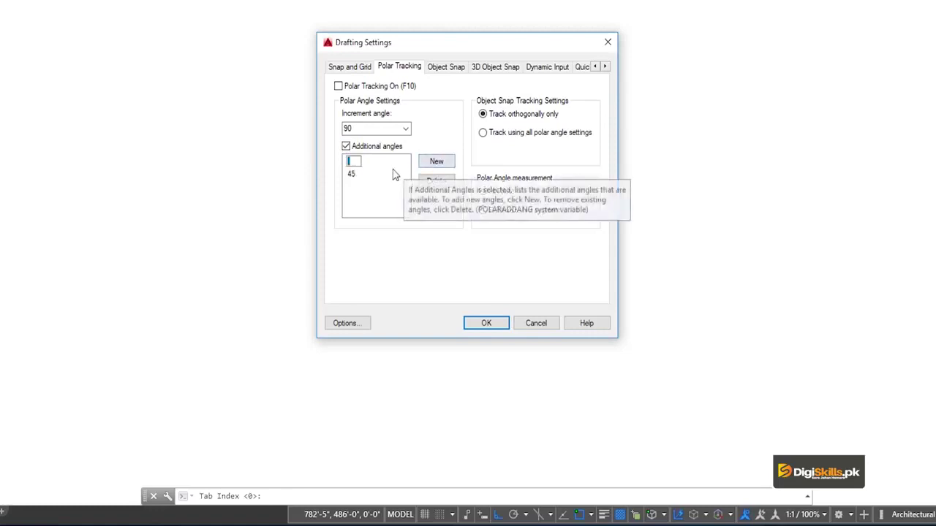
type("120")
left_click(435, 163)
type("150")
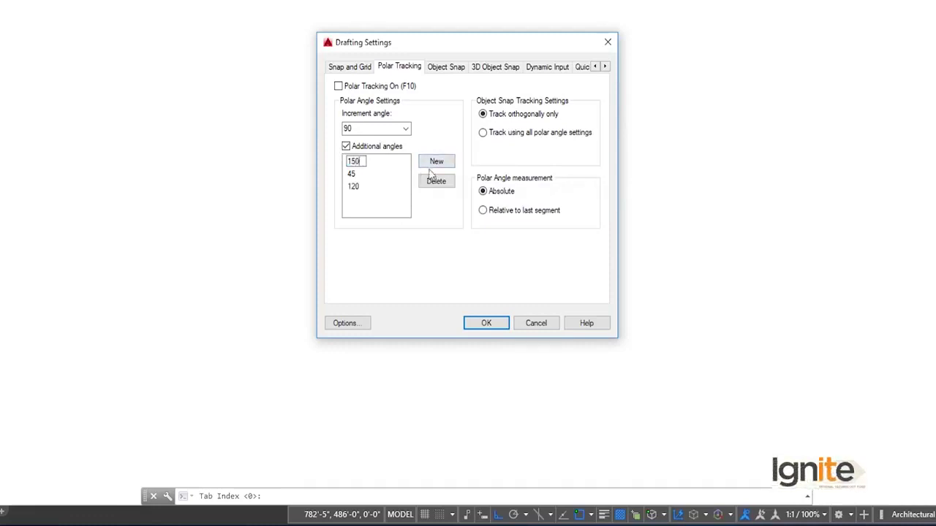
left_click(436, 162)
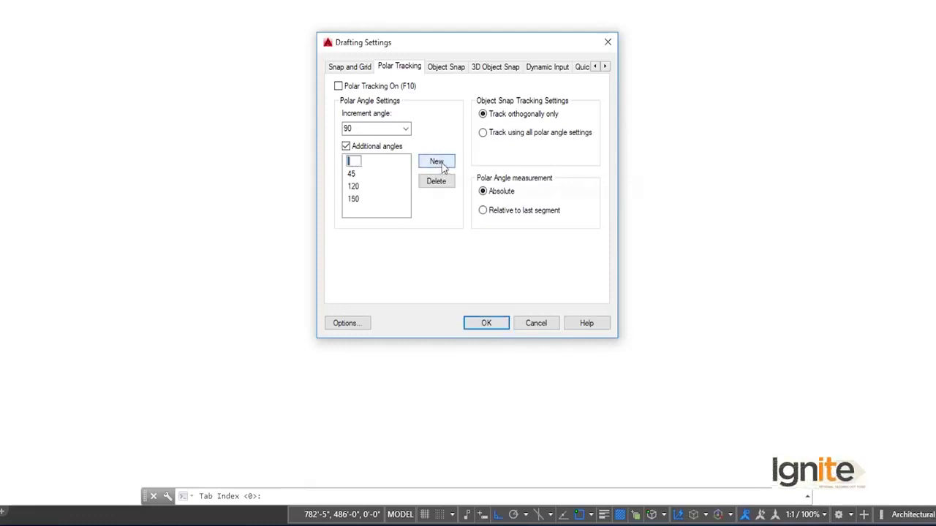
key("Return")
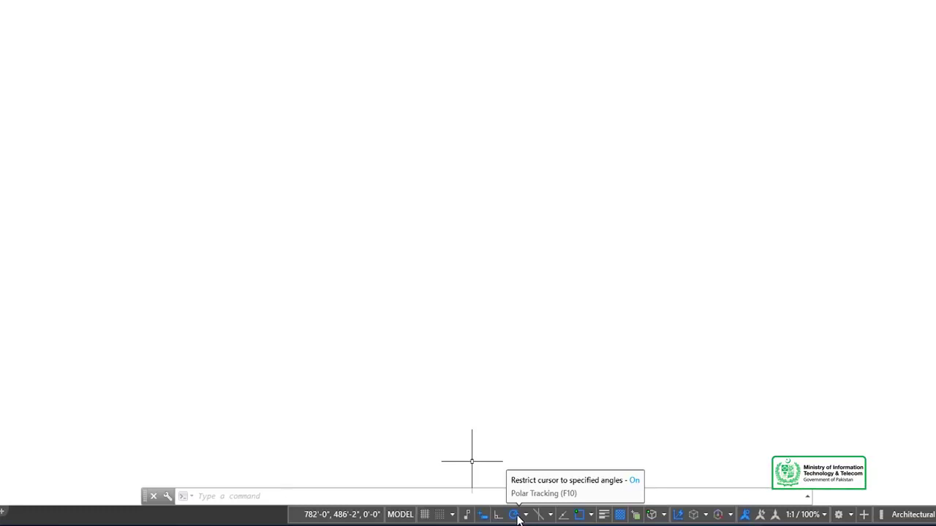
Turn polar tracking on, draw one slanted line along a tracked angle, and reopen Drafting Settings.
left_click(515, 515)
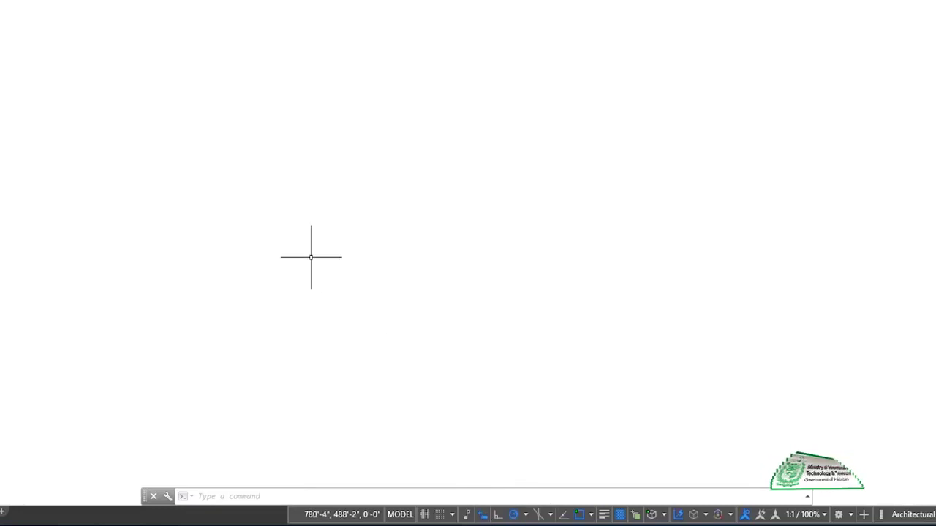
type("l")
key("Return")
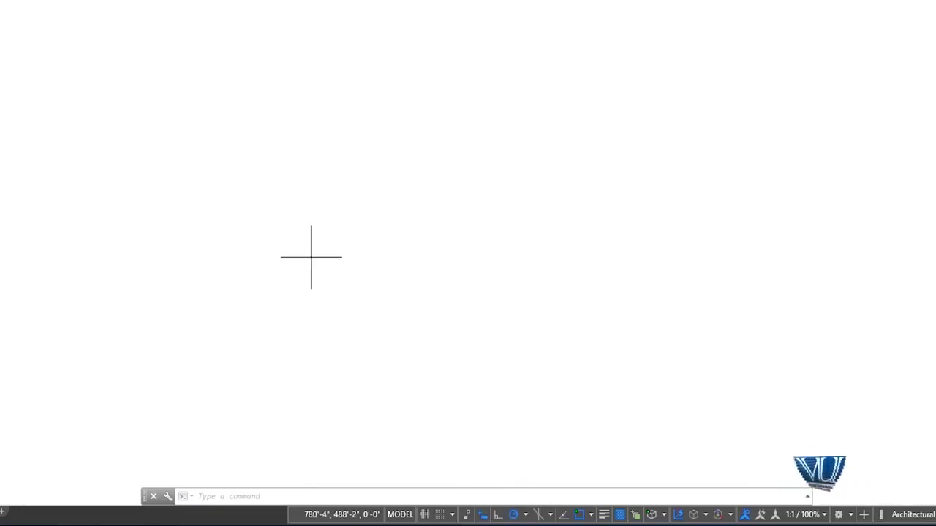
left_click(203, 270)
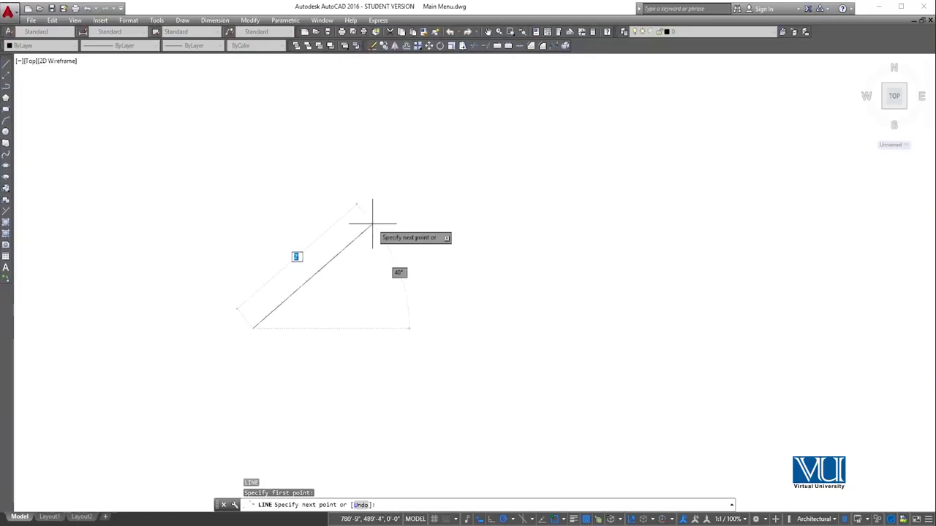
left_click(484, 214)
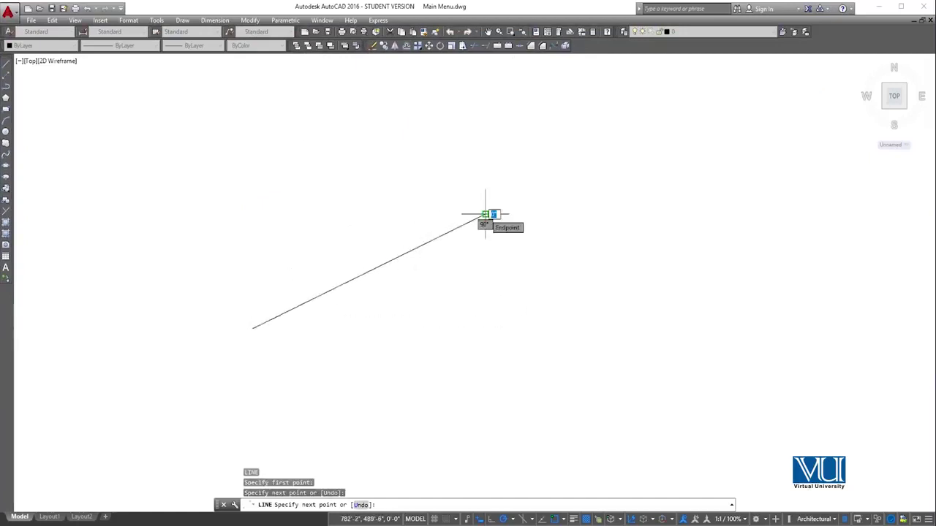
key("Return")
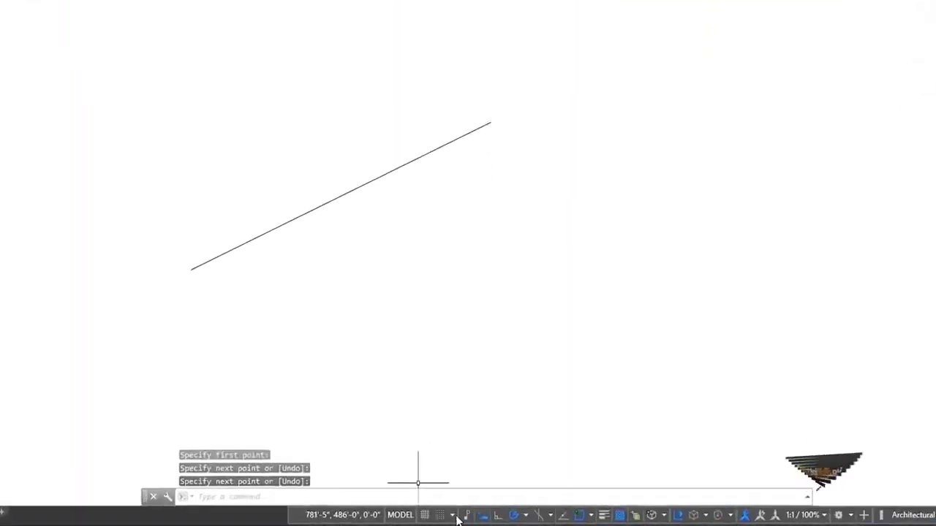
left_click(455, 519)
left_click(461, 497)
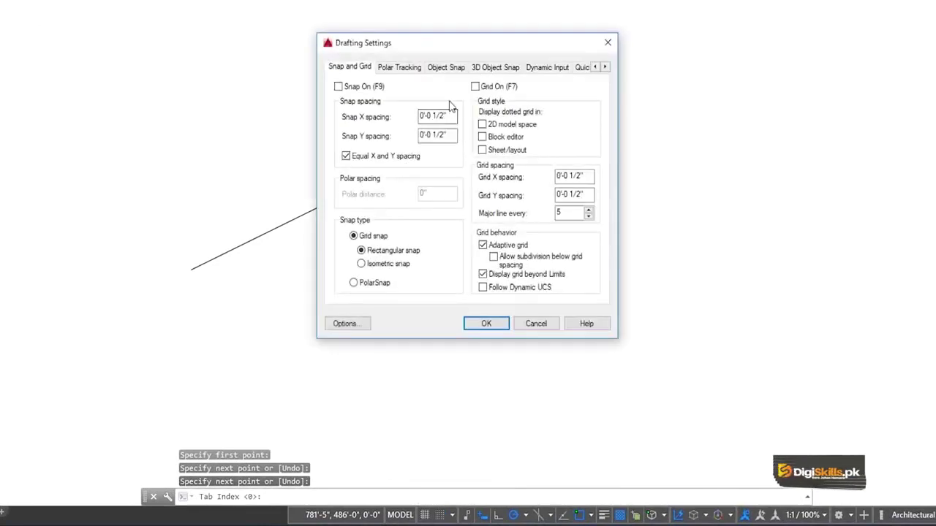
Review the Polar Tracking tab, then Dynamic Input with pointer and dimension input enabled.
left_click(421, 73)
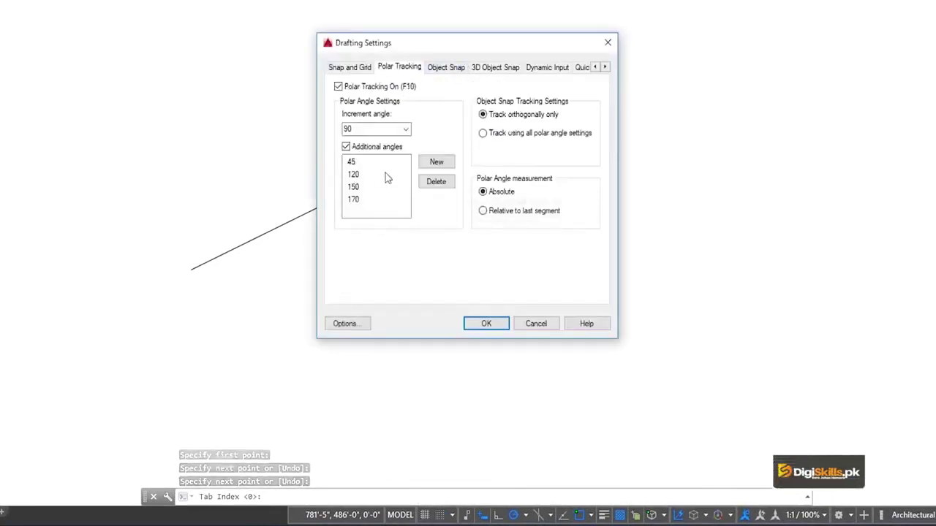
left_click(559, 69)
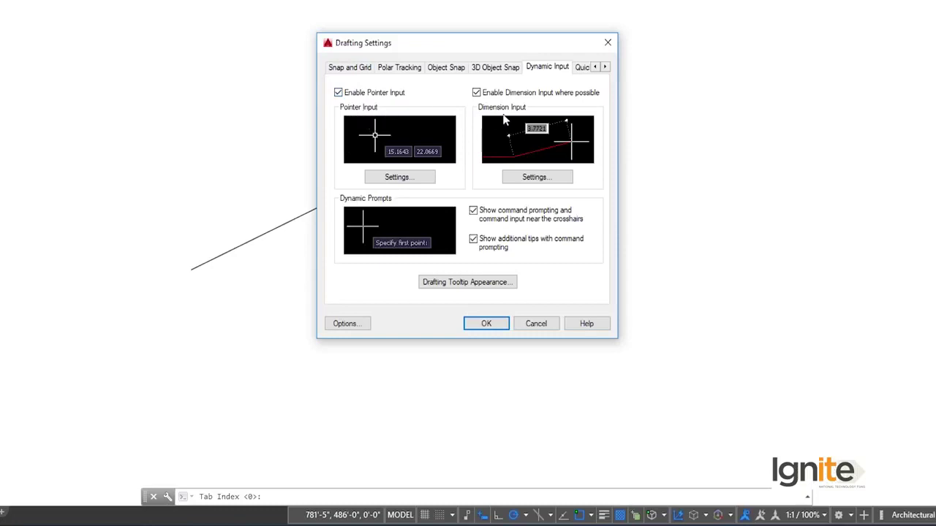
left_click(607, 42)
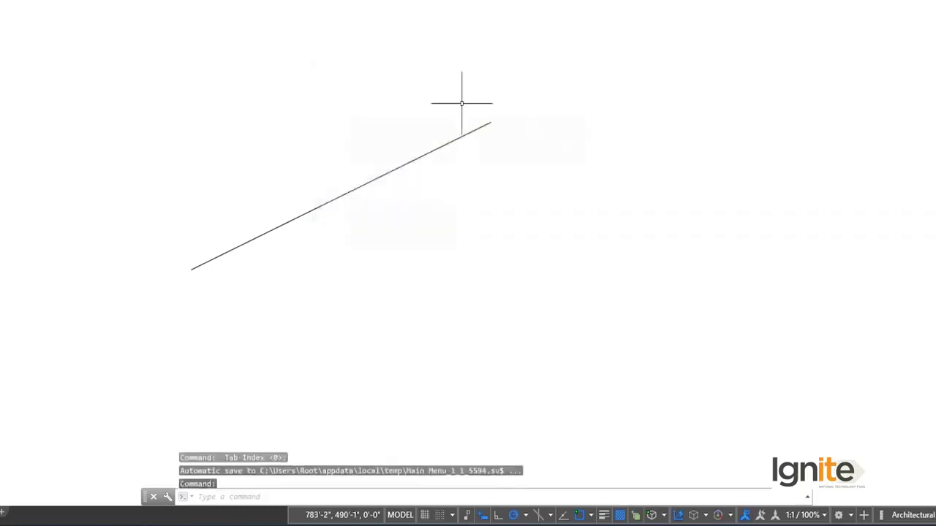
type("l")
key("Return")
left_click(209, 155)
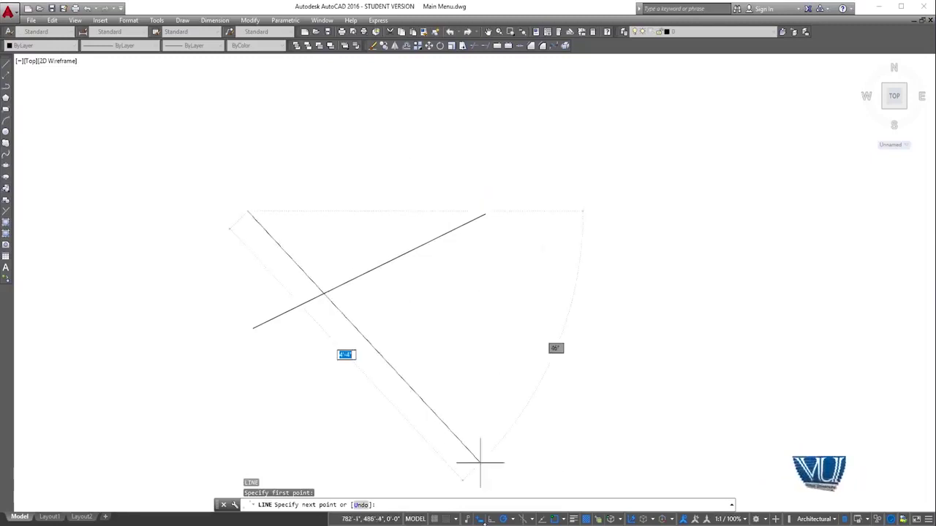
left_click(480, 519)
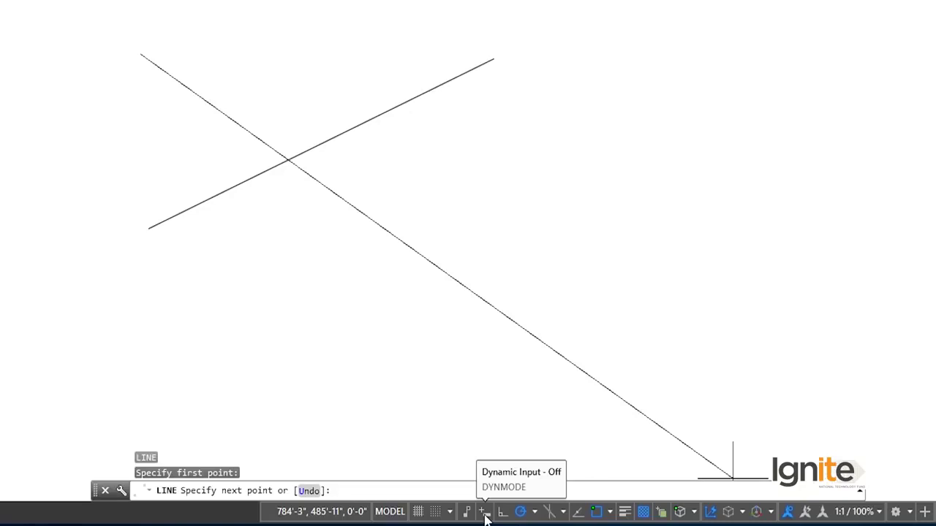
left_click(484, 514)
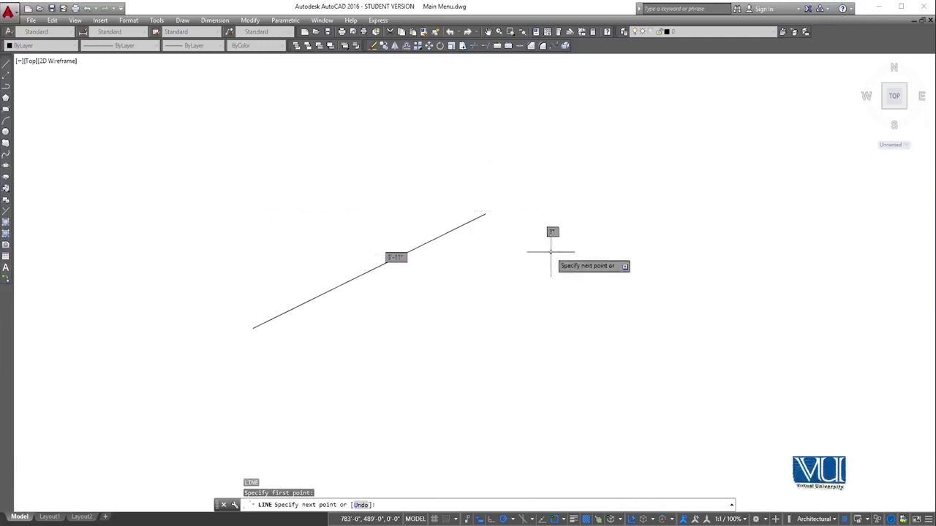
key("Escape")
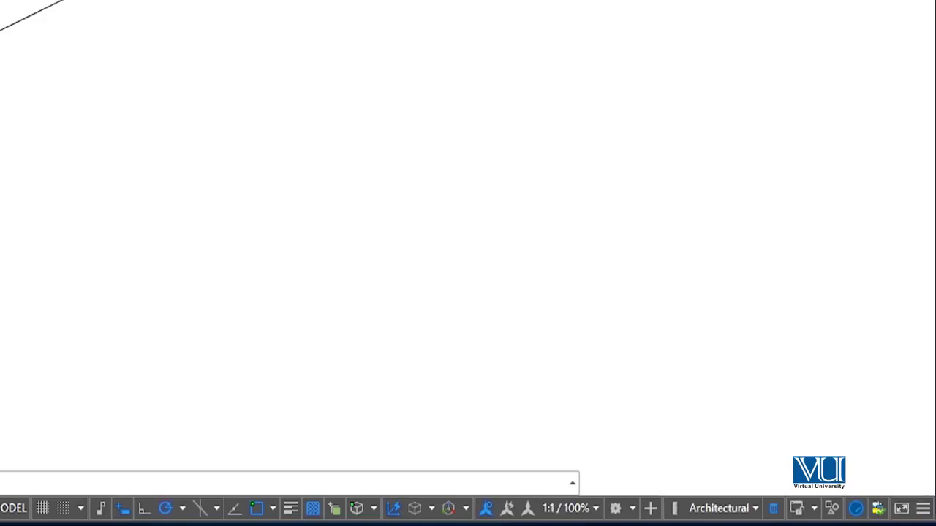
Show the angled line's Quick Properties: Layer 0, ByLayer colour and linetype, length 3'-4".
left_click(923, 509)
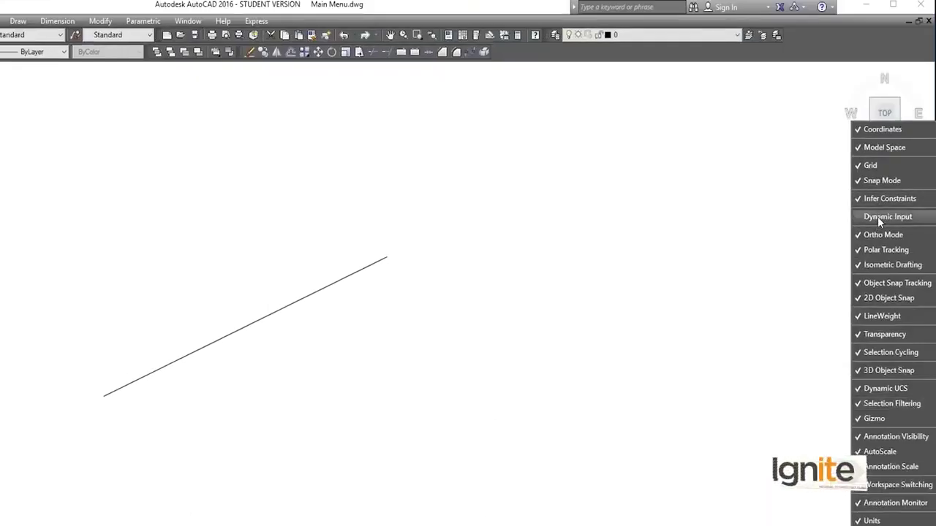
left_click(557, 307)
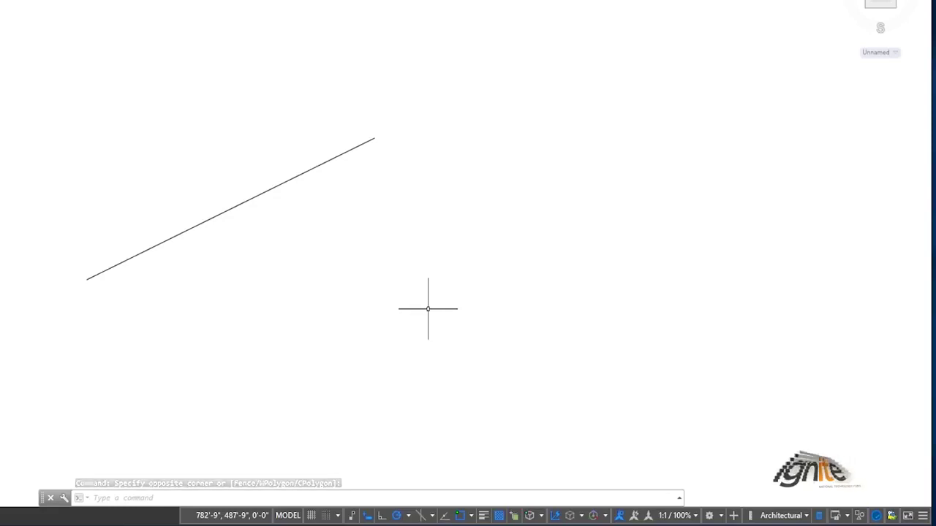
left_click(389, 261)
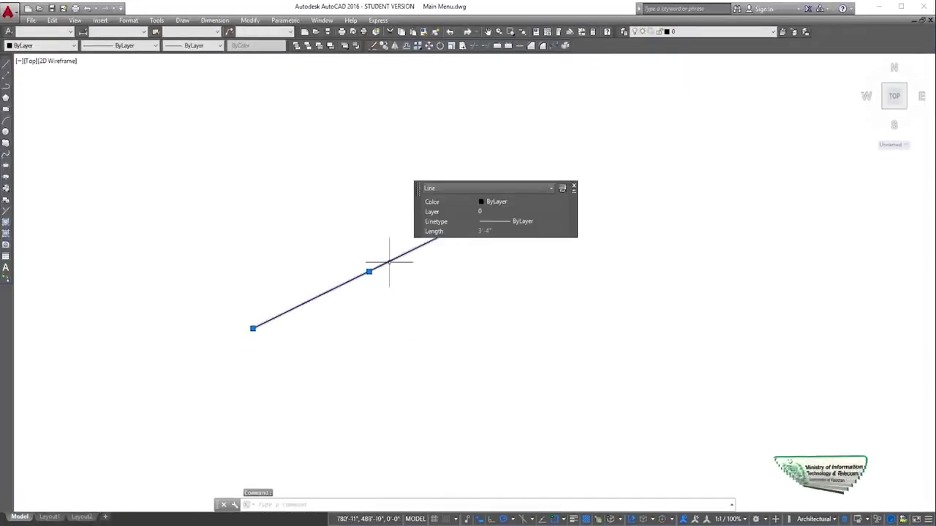
mouse_move(331, 305)
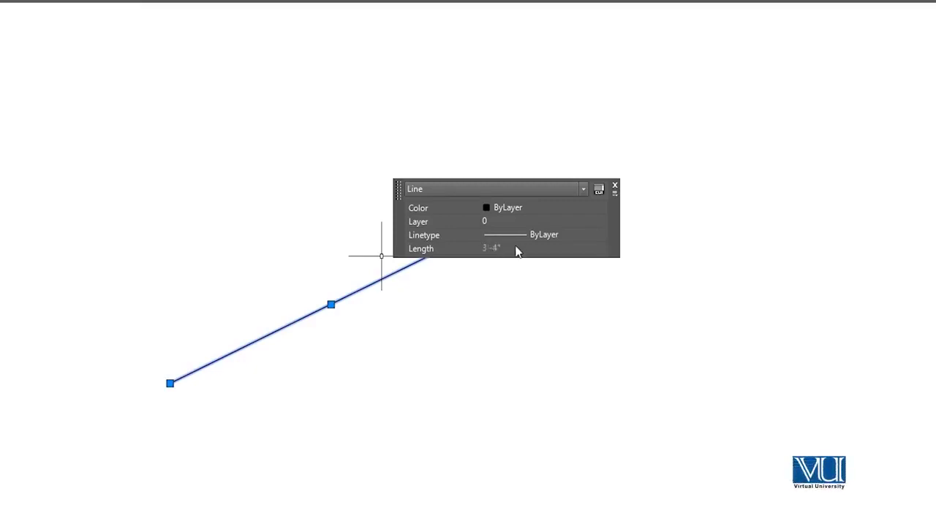
Review the Quick Properties page of Drafting Settings, then close the dialog.
left_click(459, 435)
left_click(368, 513)
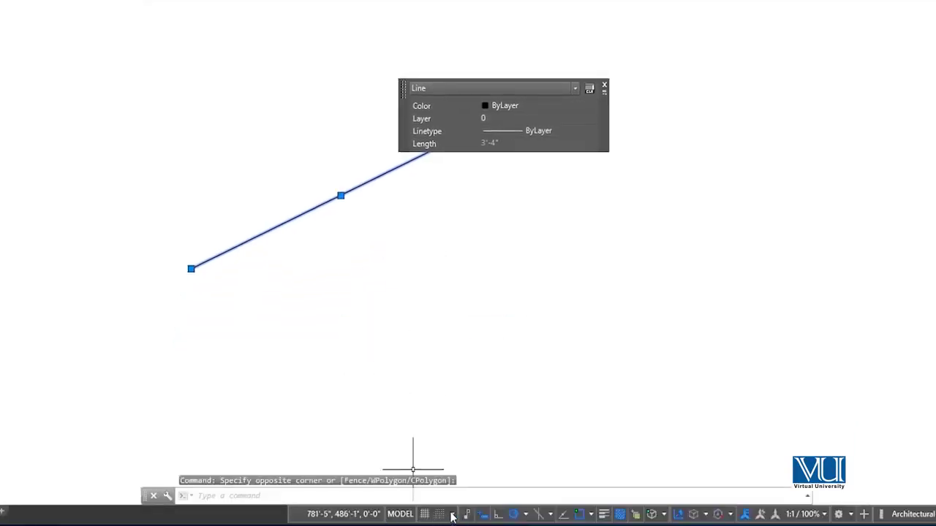
left_click(452, 516)
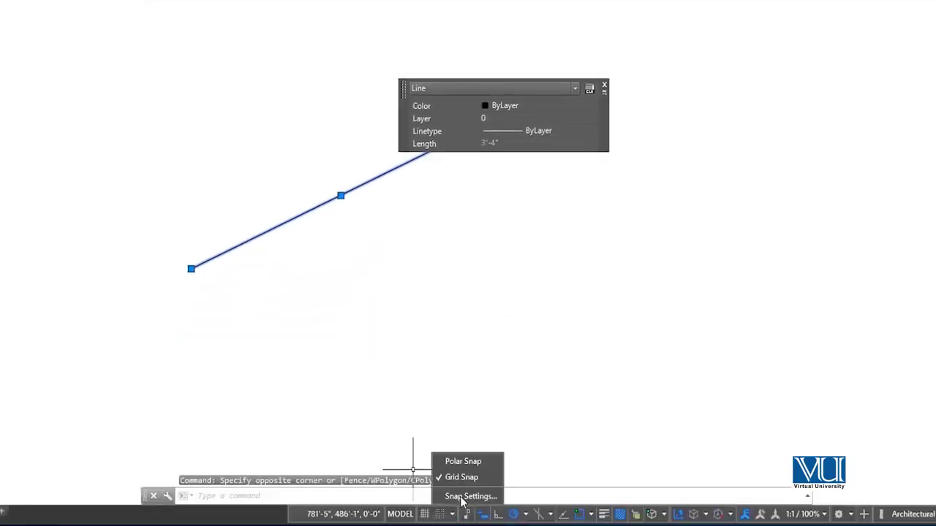
left_click(463, 495)
left_click(583, 67)
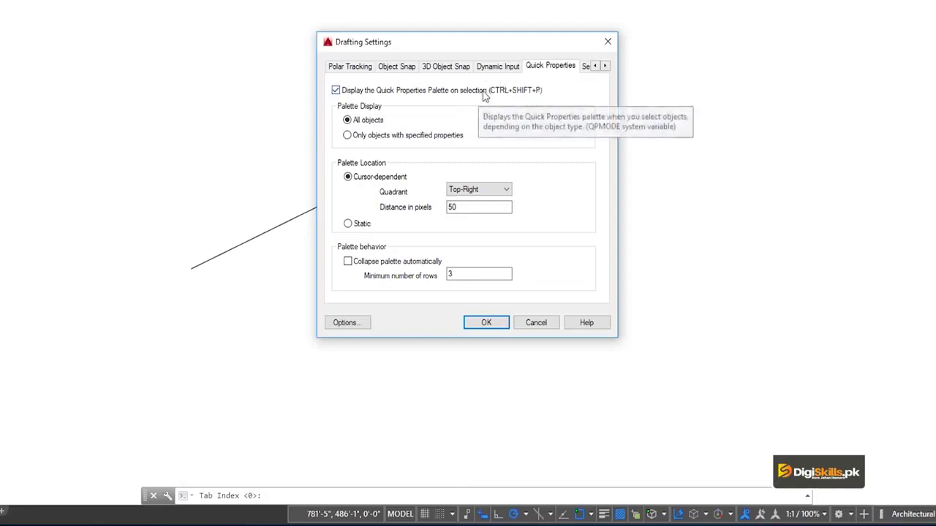
left_click(486, 322)
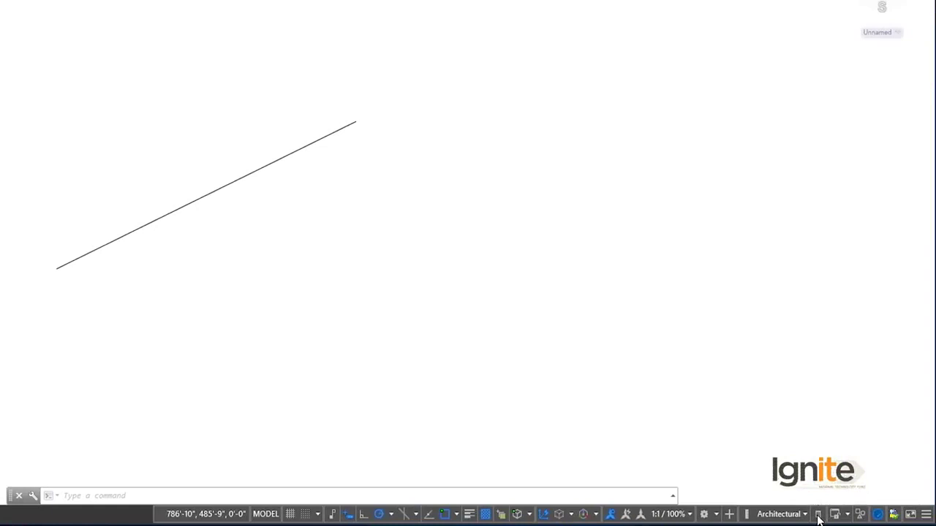
Select the line, switch Quick Properties off, and drag its midpoint grip straight up at 90°.
left_click(818, 515)
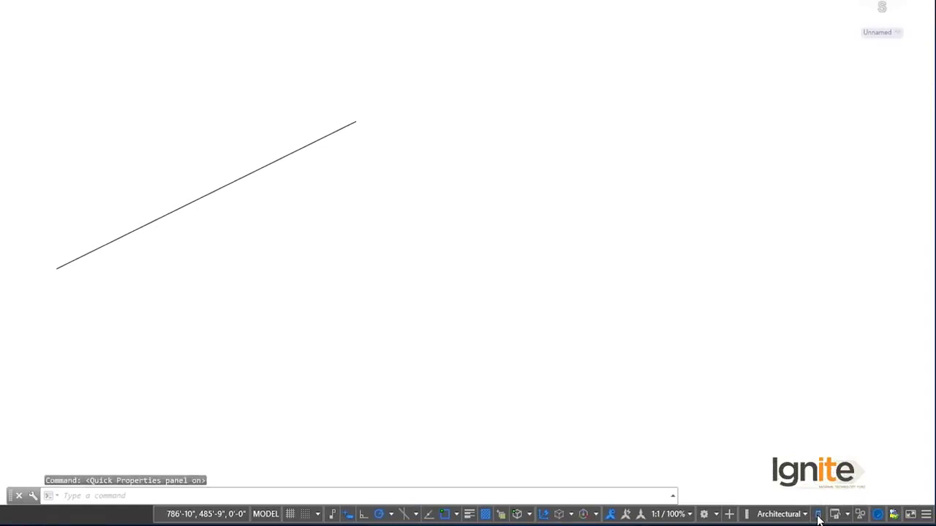
left_click(250, 172)
left_click(249, 179)
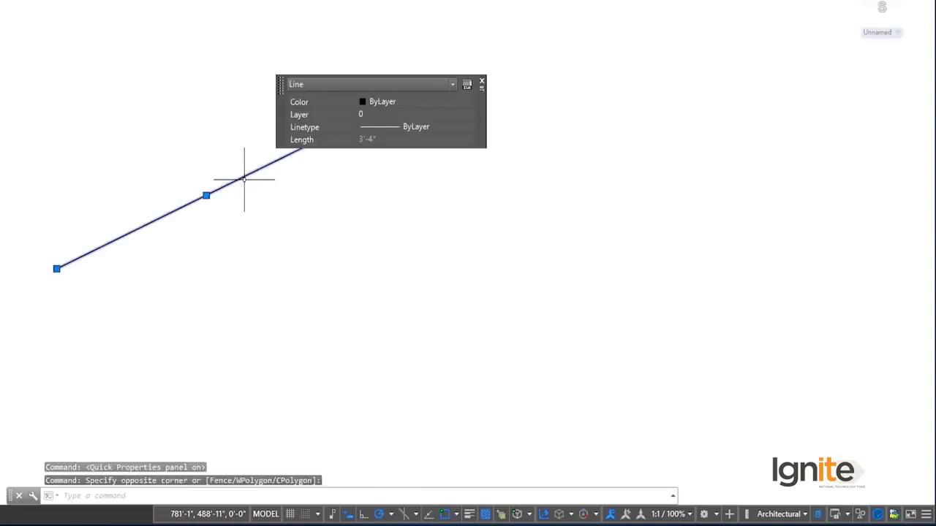
left_click(822, 514)
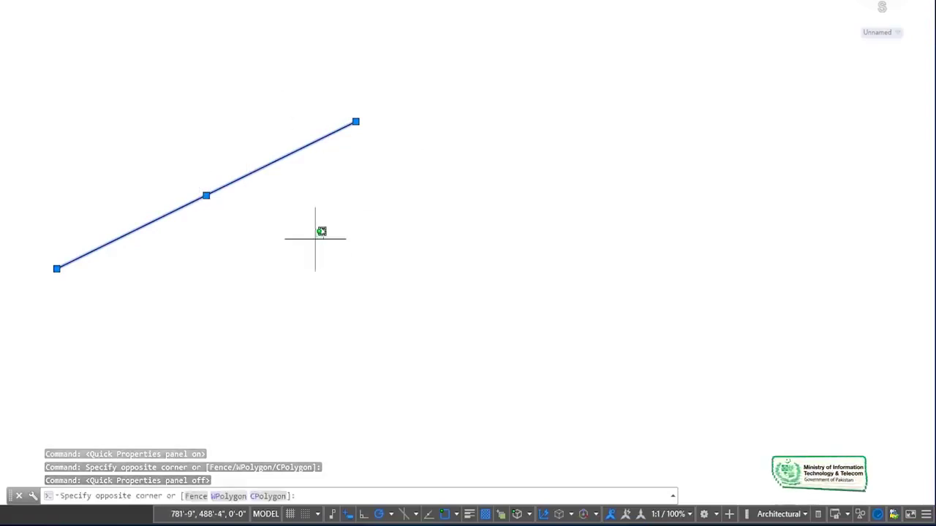
left_click(206, 196)
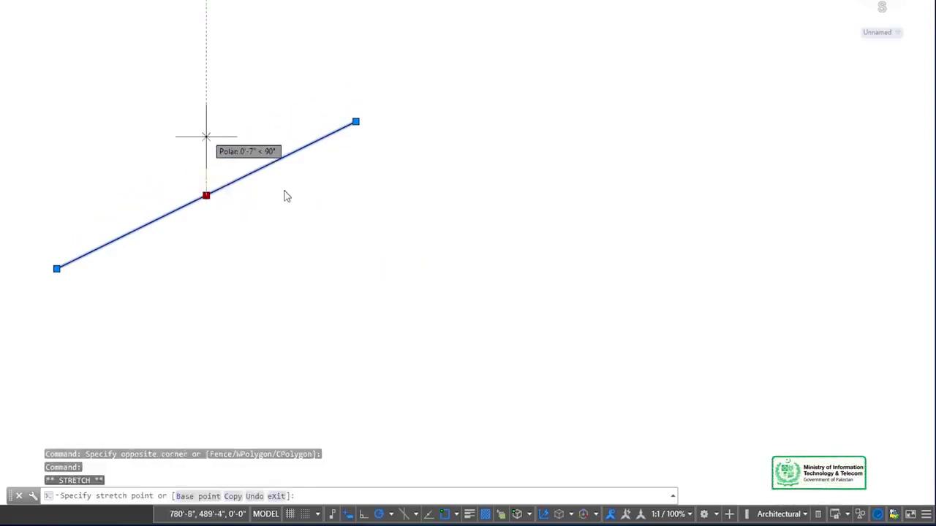
left_click(283, 218)
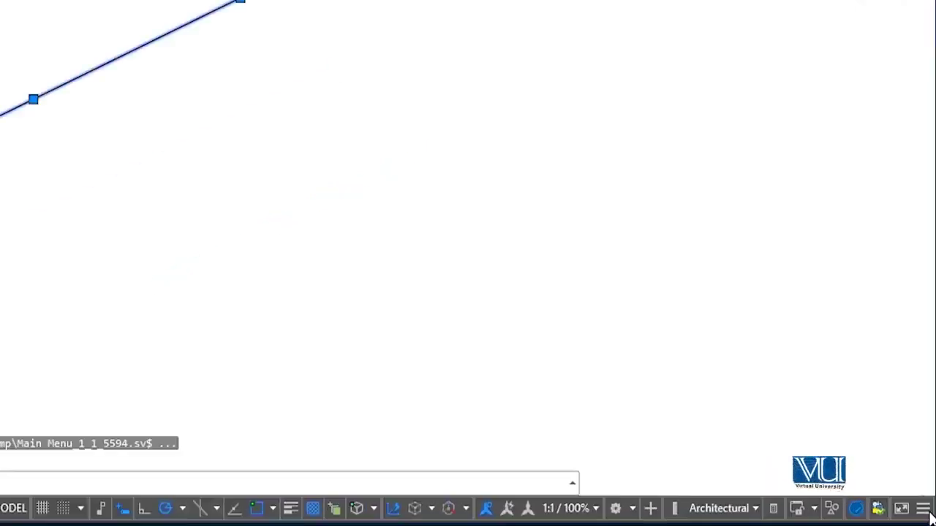
left_click(923, 509)
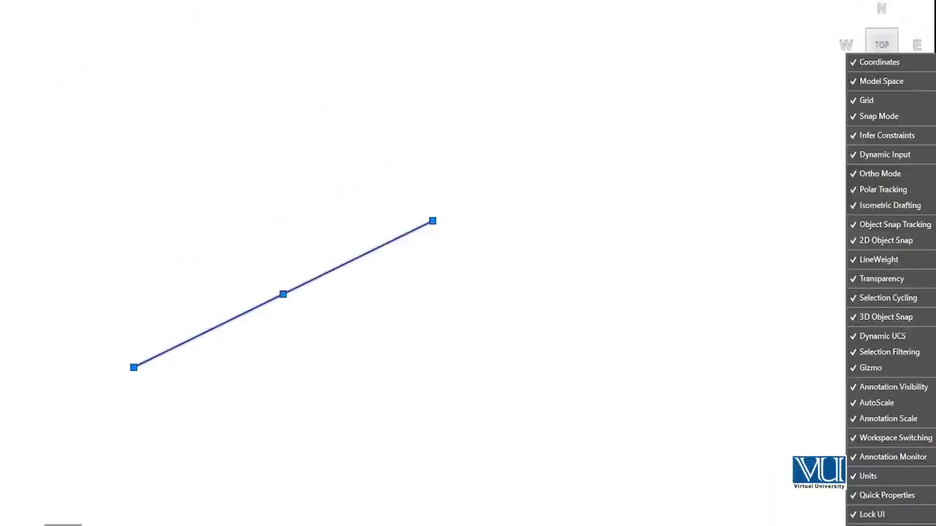
key("Escape")
left_click(541, 381)
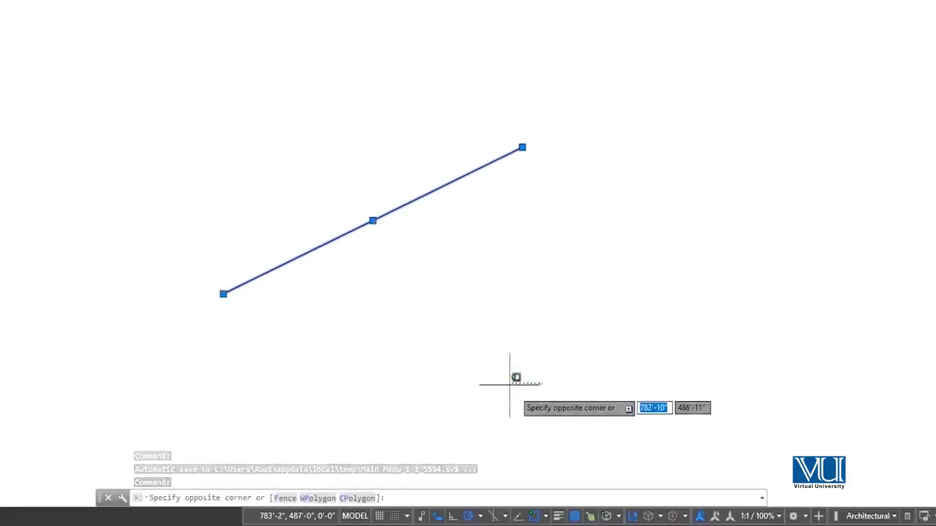
left_click(510, 383)
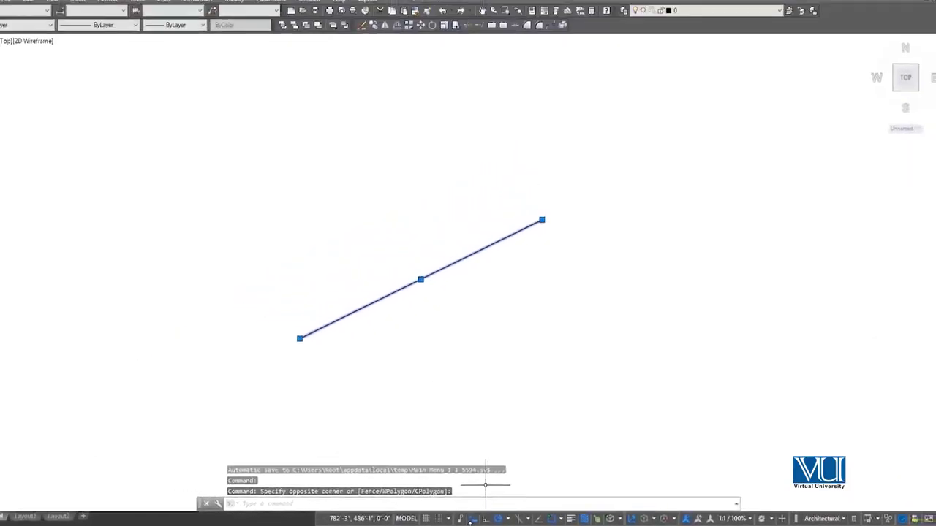